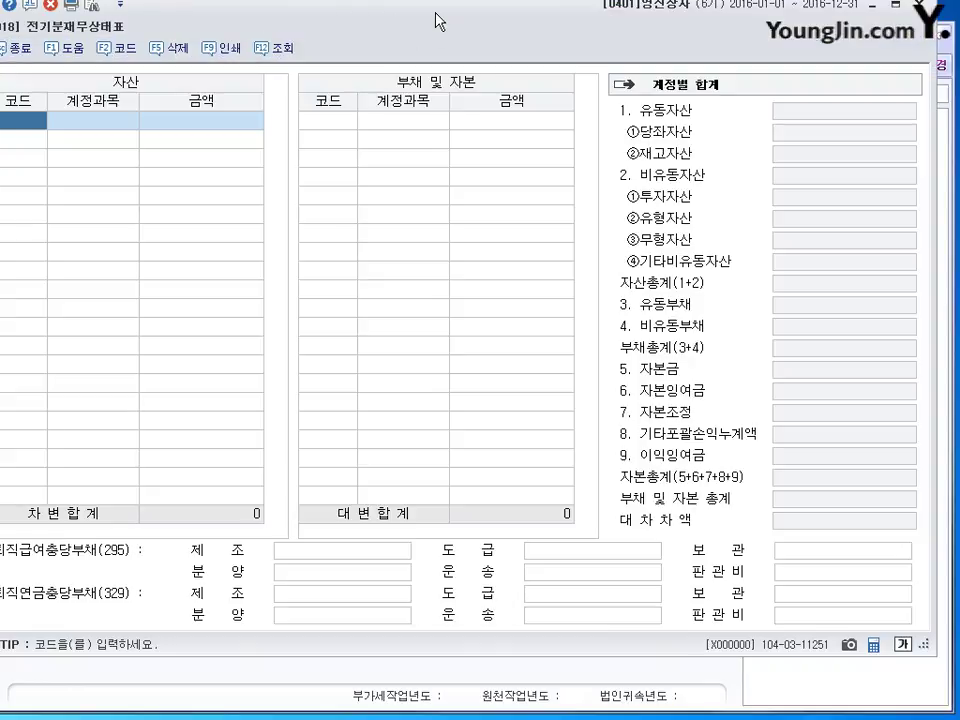
Read the textbook pages explaining how to enter account codes and amounts in the 전기분재무상태표.
left_click_drag(439, 21, 461, 47)
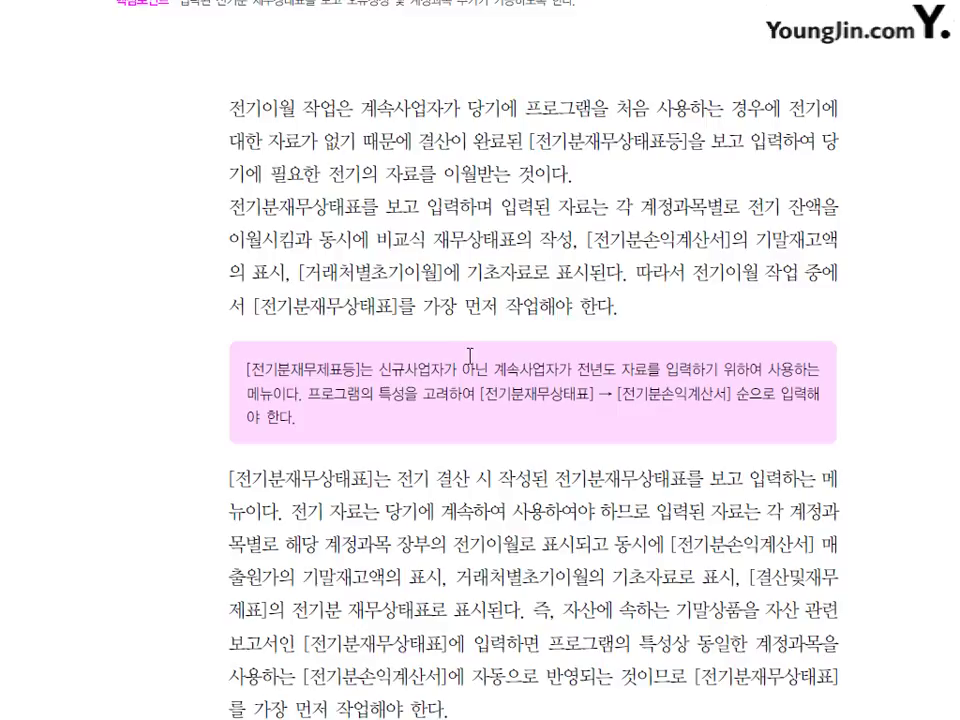
scroll(466, 360, "down", 5)
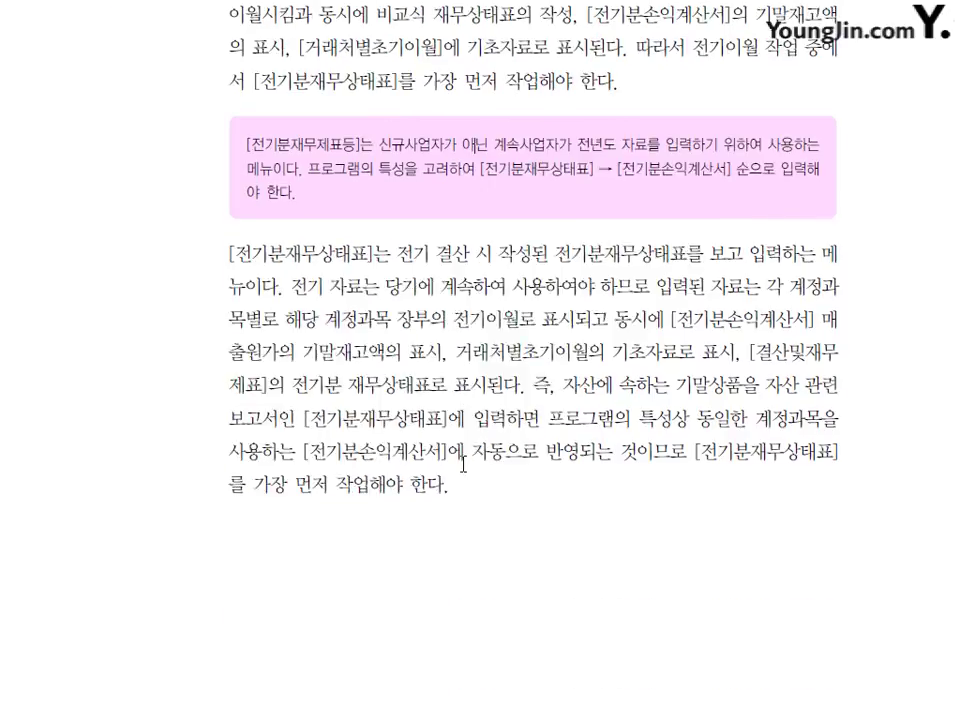
scroll(459, 467, "down", 10)
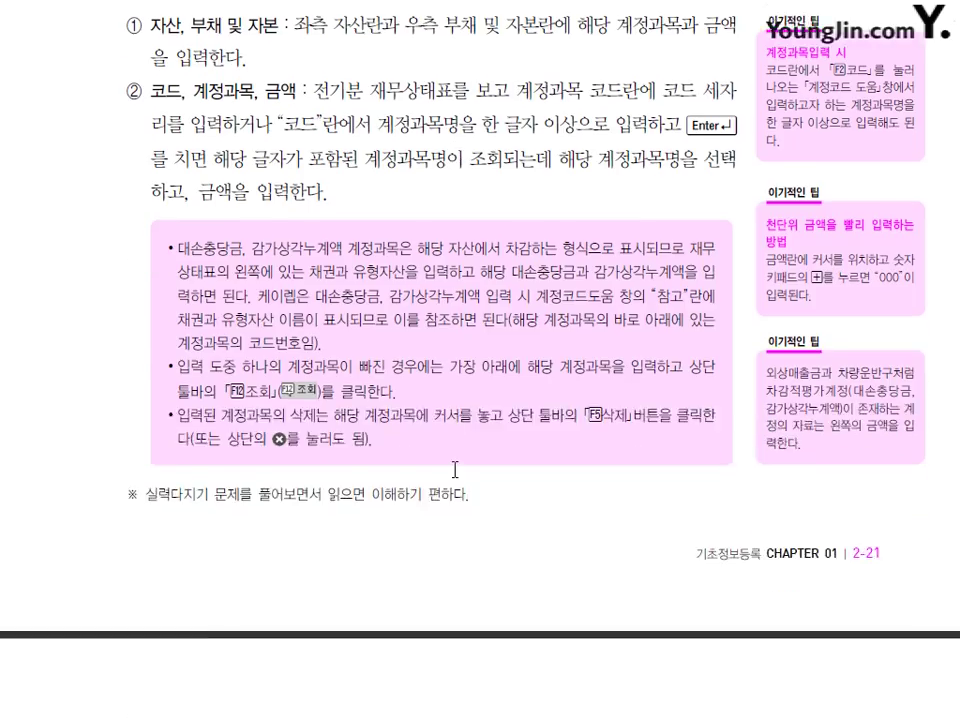
scroll(450, 470, "down", 8)
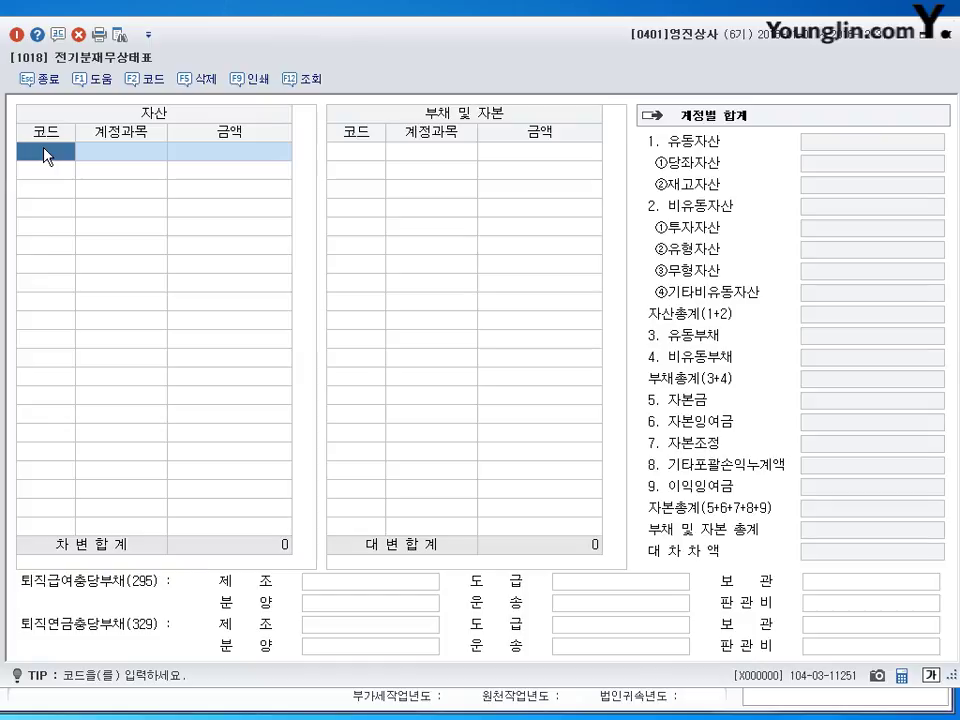
Enter 현금 as the first asset account, with an amount of 21,970,000.
type("현금")
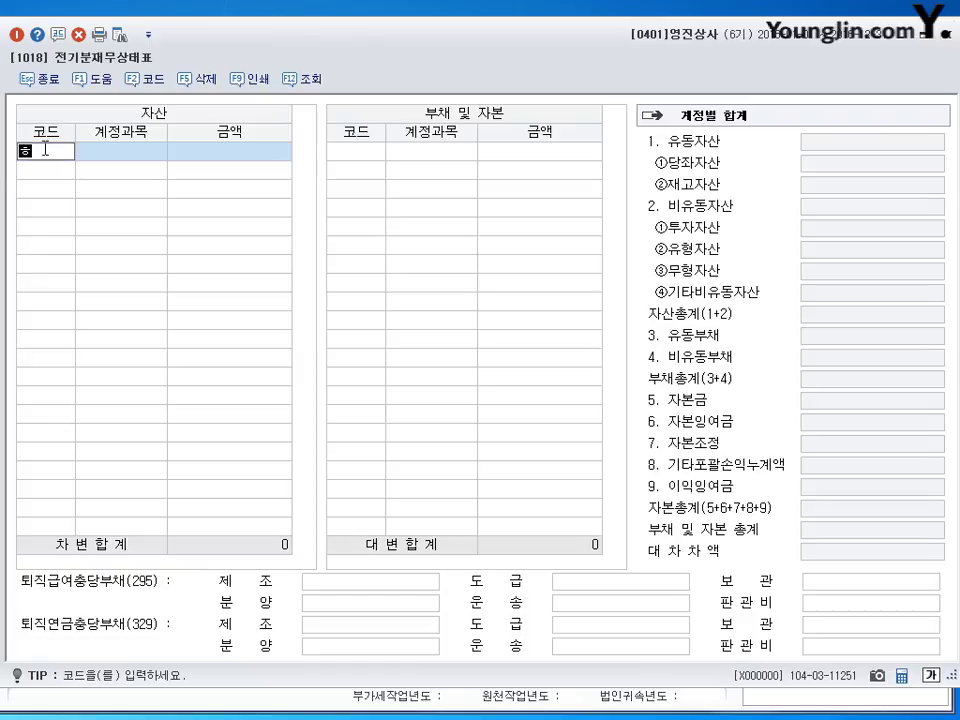
key("Return")
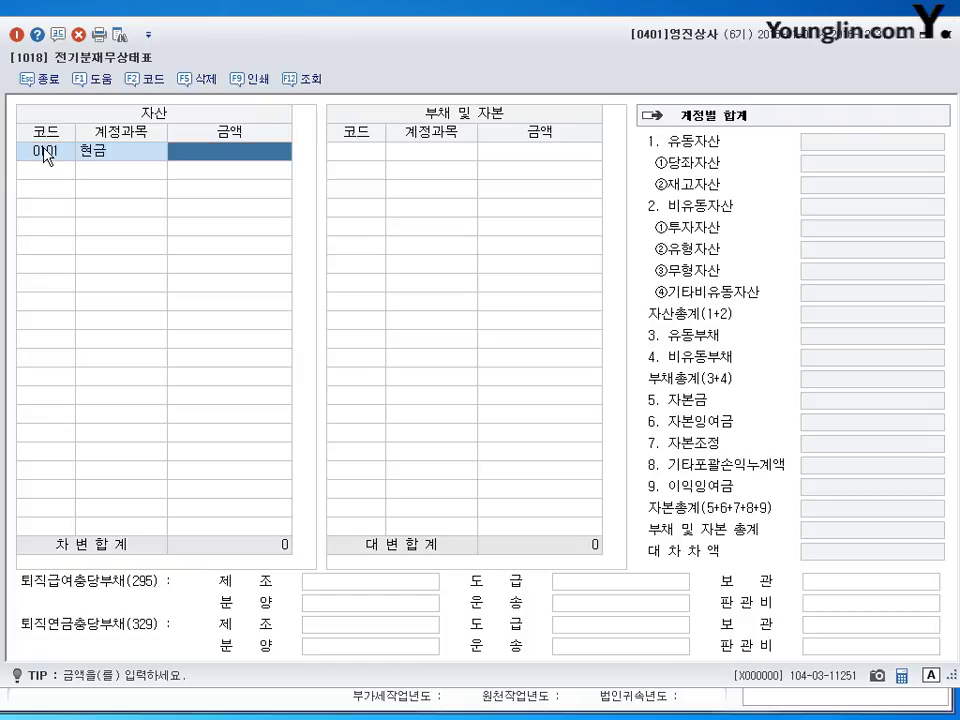
type("21970")
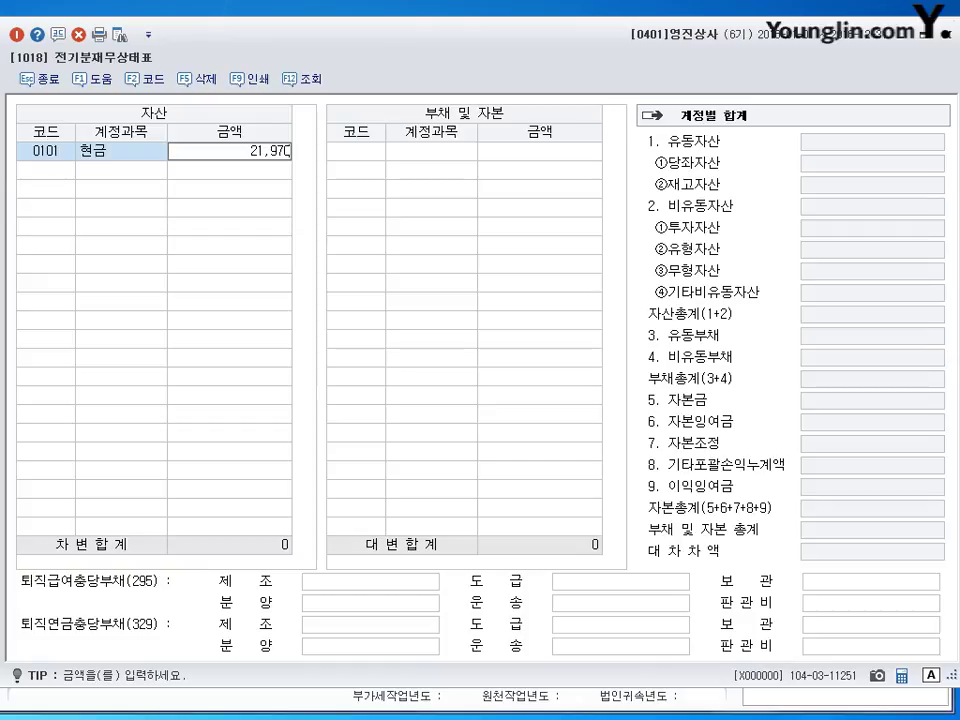
type("000")
key("BackSpace")
key("BackSpace")
key("BackSpace")
type("000")
key("Return")
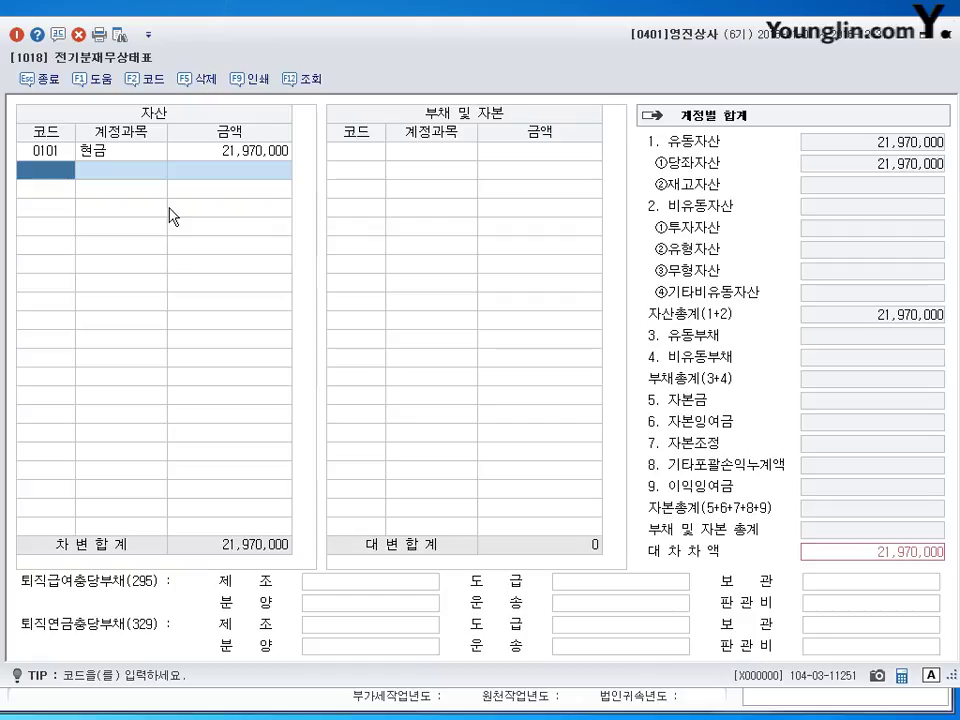
Look up 당좌 and add 당좌예금 (0102) to the assets with an amount of 16,500,000.
type("당좌")
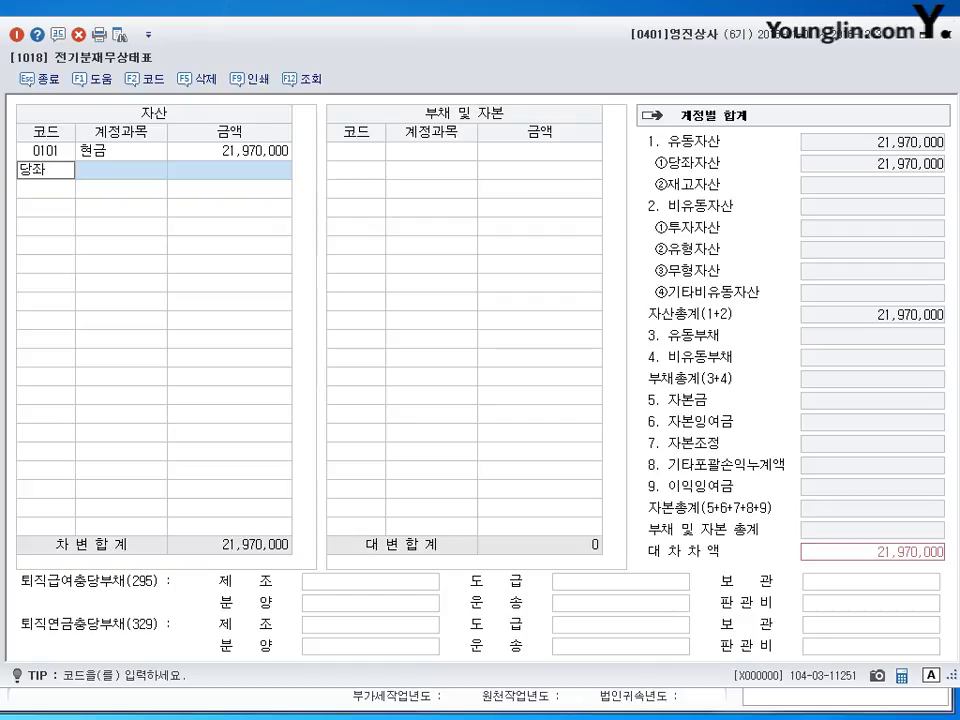
key("Return")
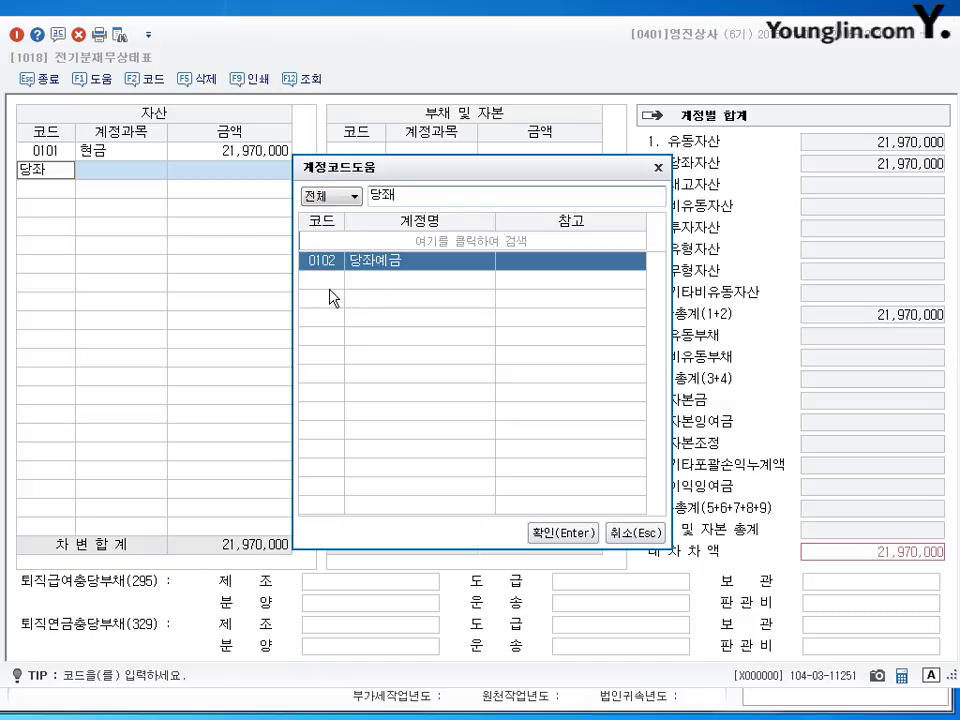
key("Return")
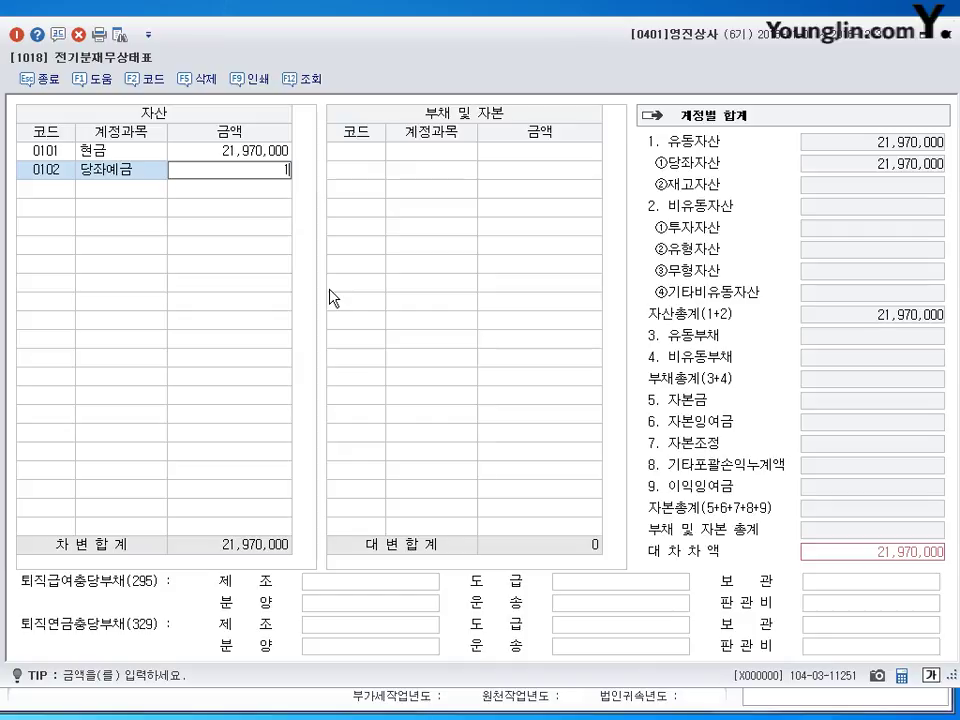
type("16,500,000")
key("Return")
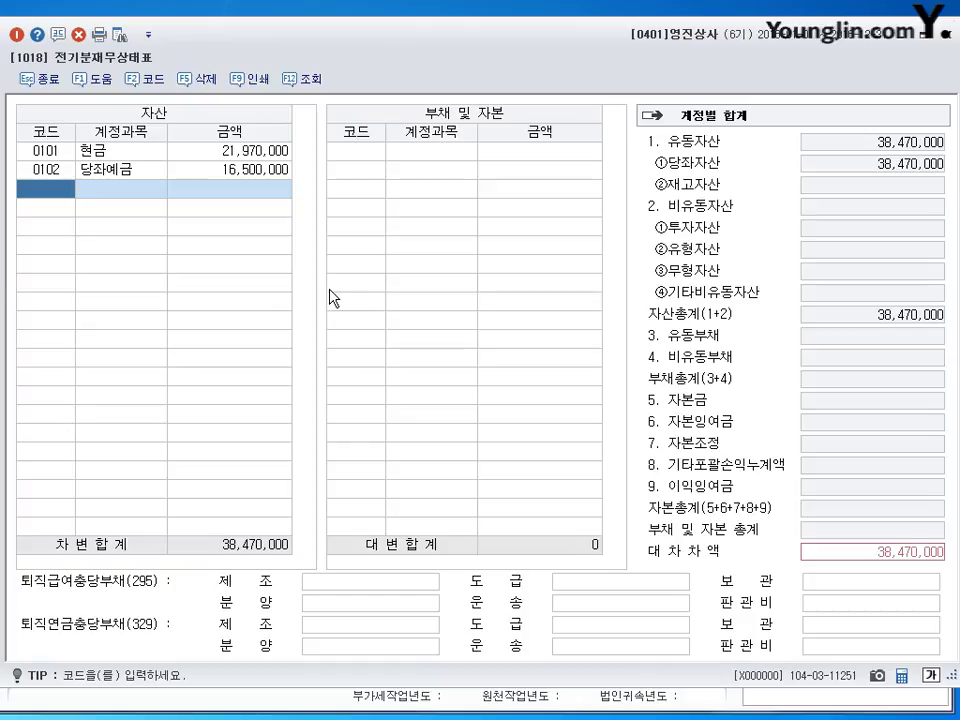
Add 보통예금 to the assets by its code 103, with an amount of 5,000,000.
type("103")
key("Return")
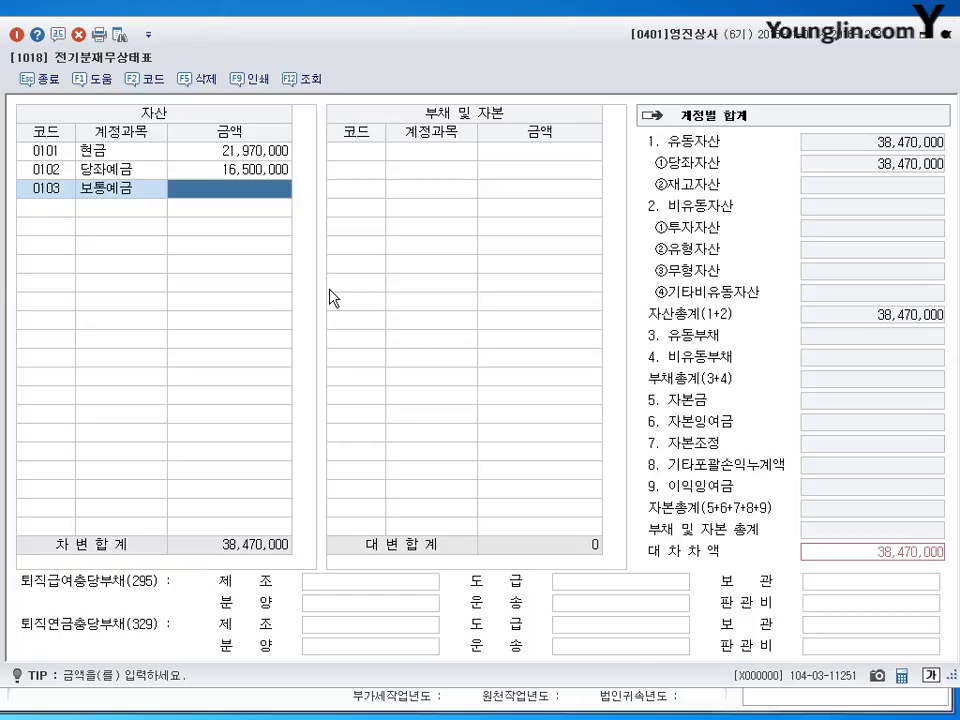
type("5,000,000")
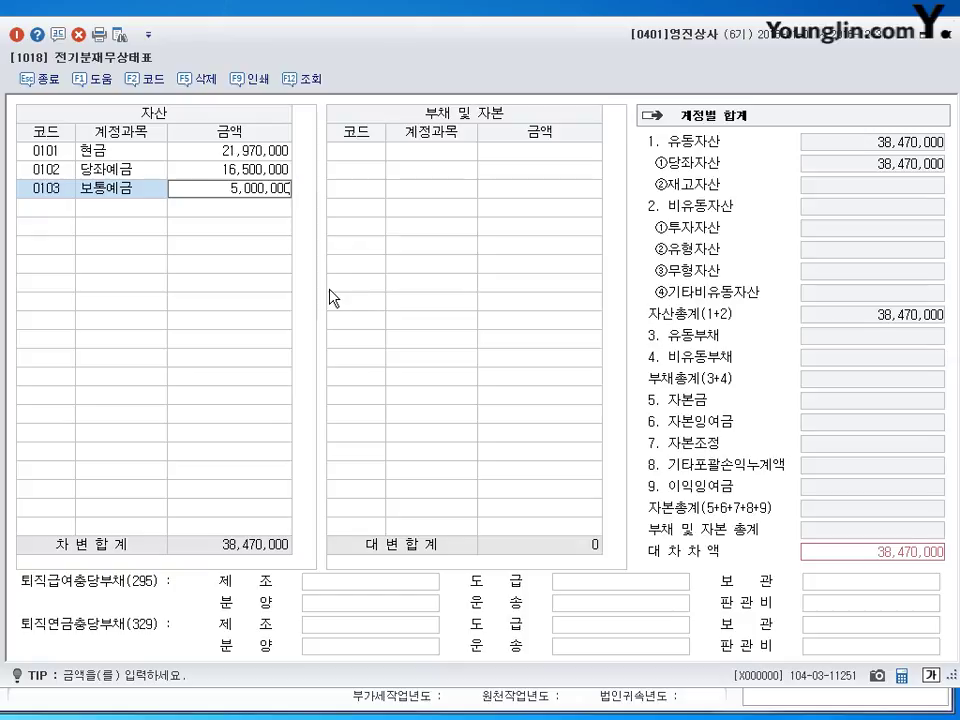
key("Return")
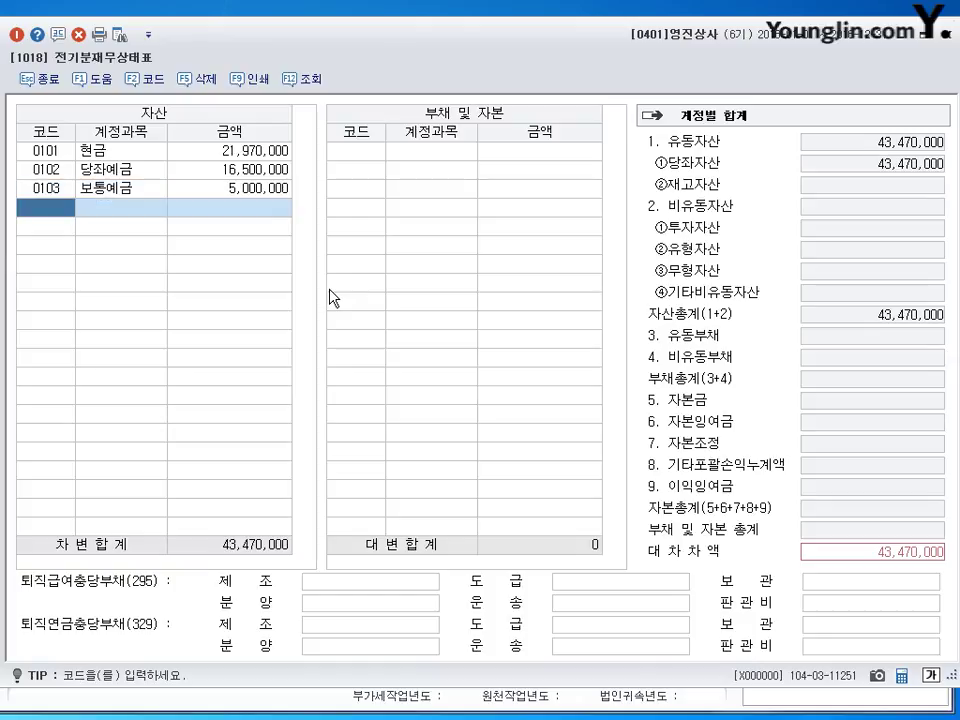
Look up 정기 and add 정기예금 (0105) to the assets with an amount of 7,000,000.
type("정기")
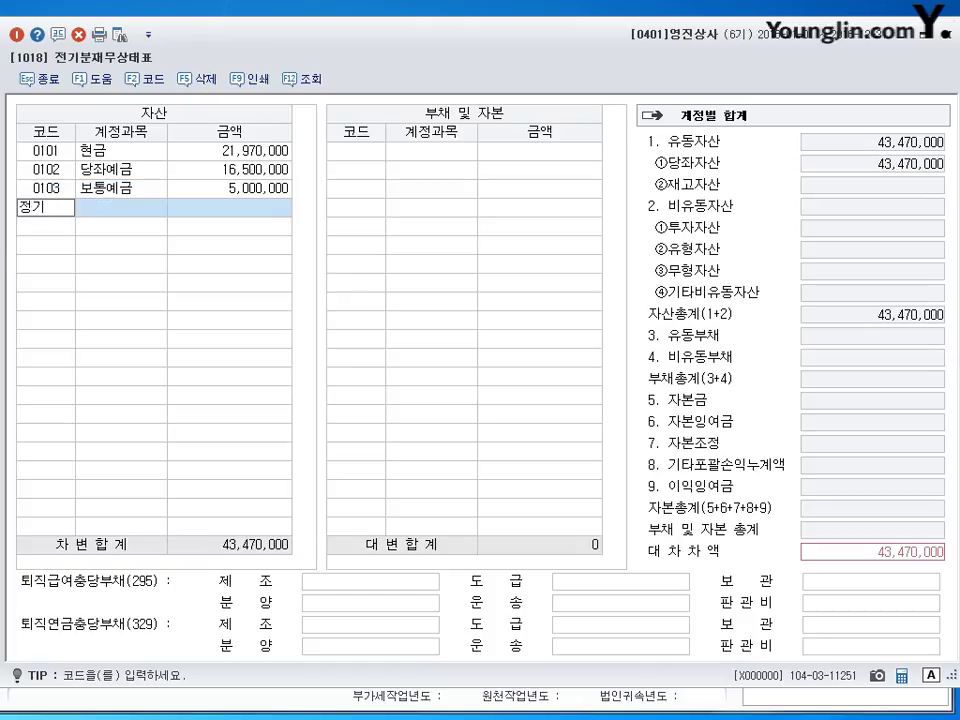
key("Return")
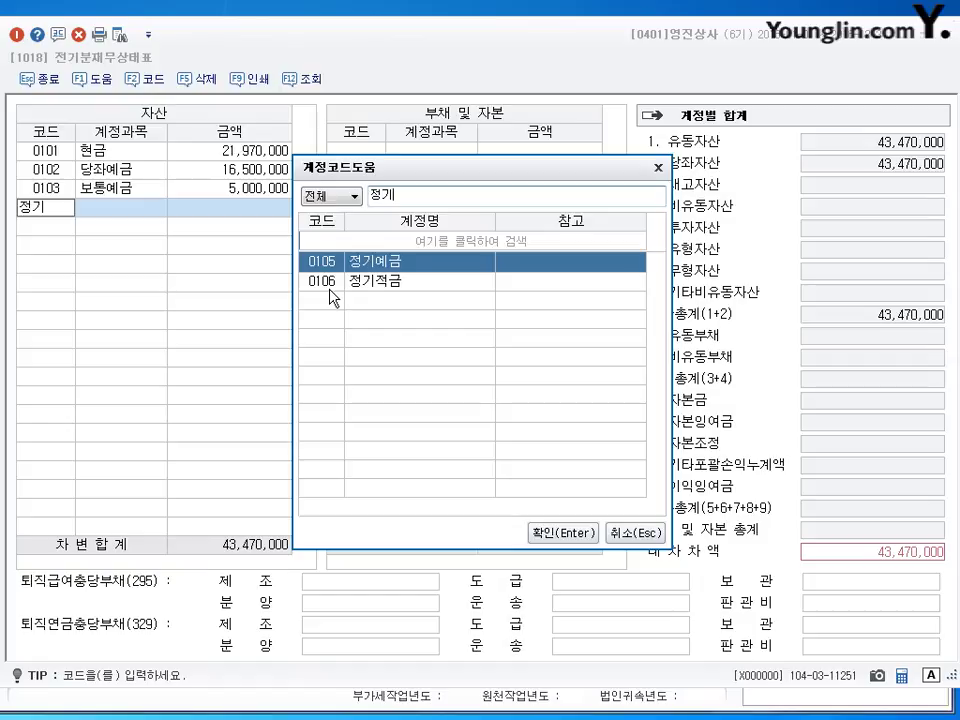
left_click(577, 536)
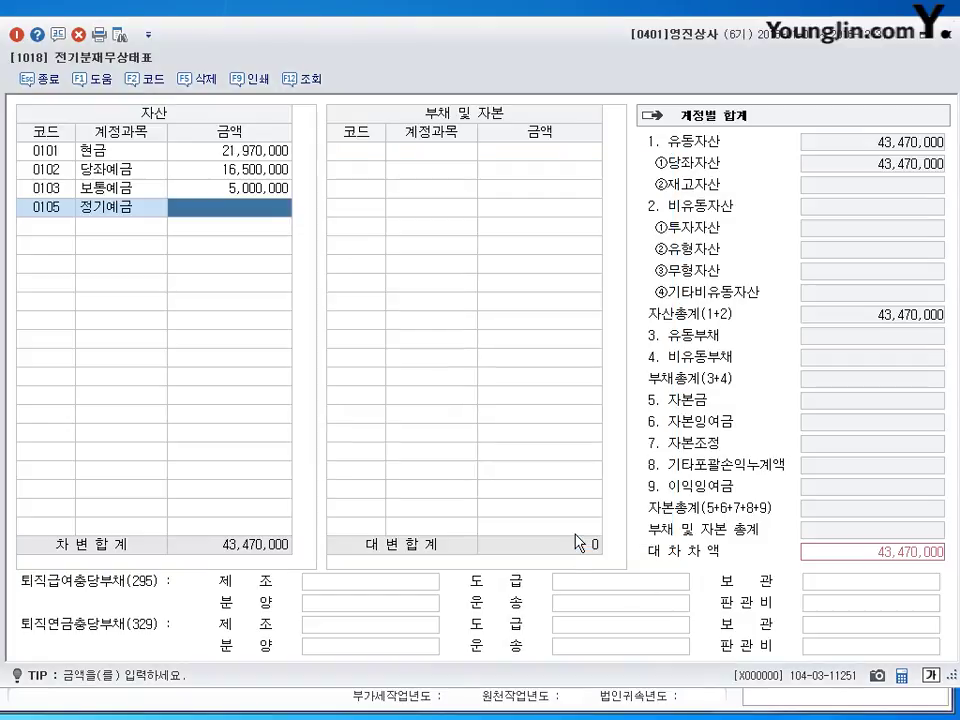
type("7000000")
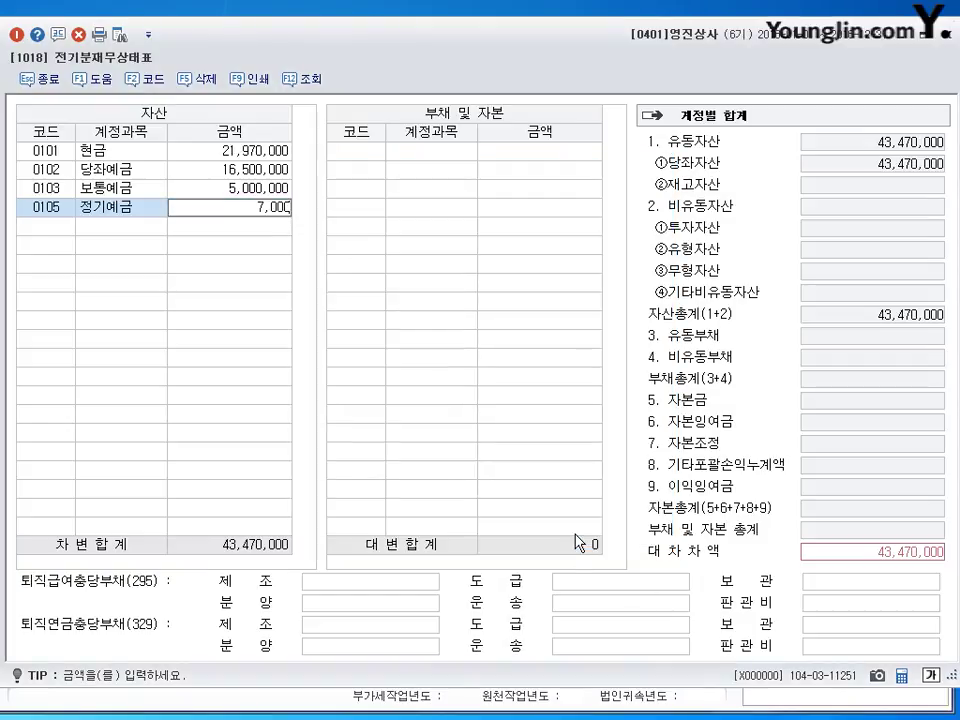
key("Return")
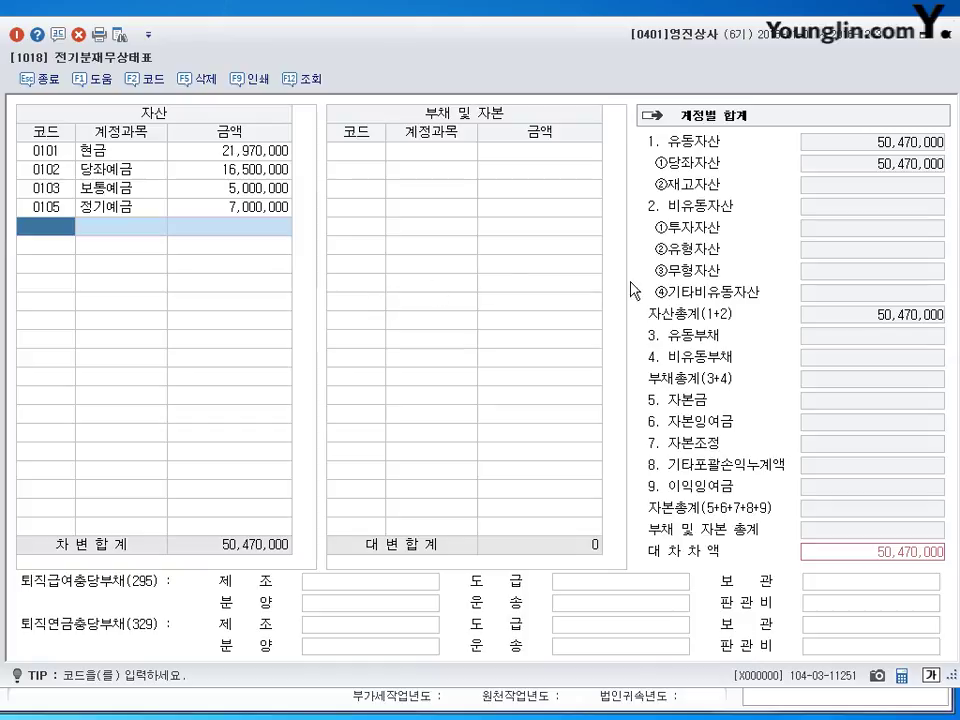
Add 외상매출금 to the assets by its code 108, with an amount of 7,560,000.
type("108")
key("Return")
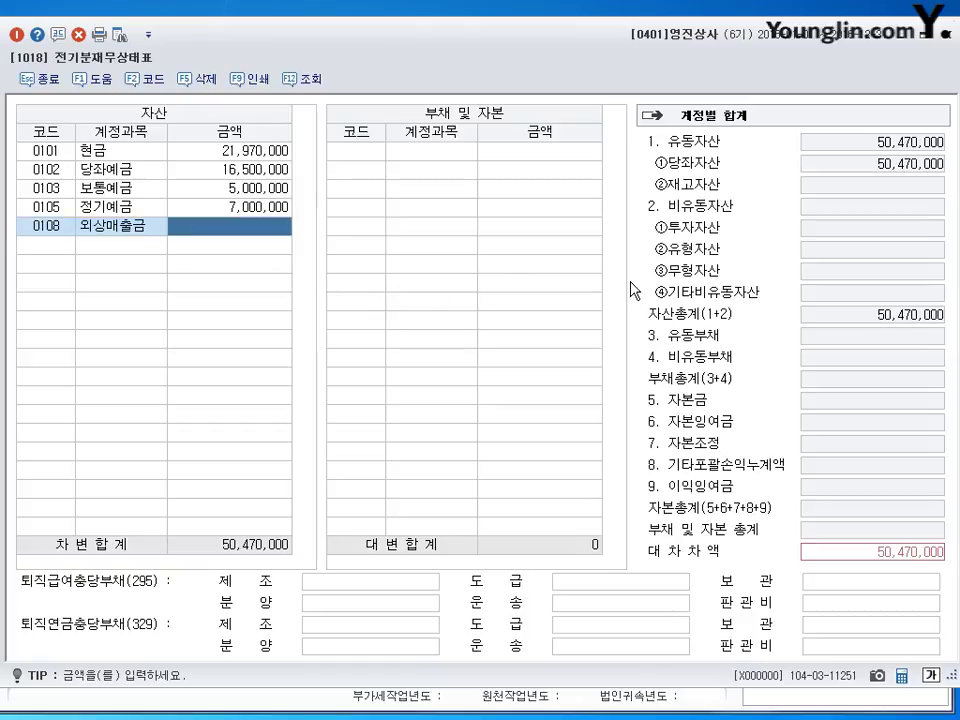
type("7562000")
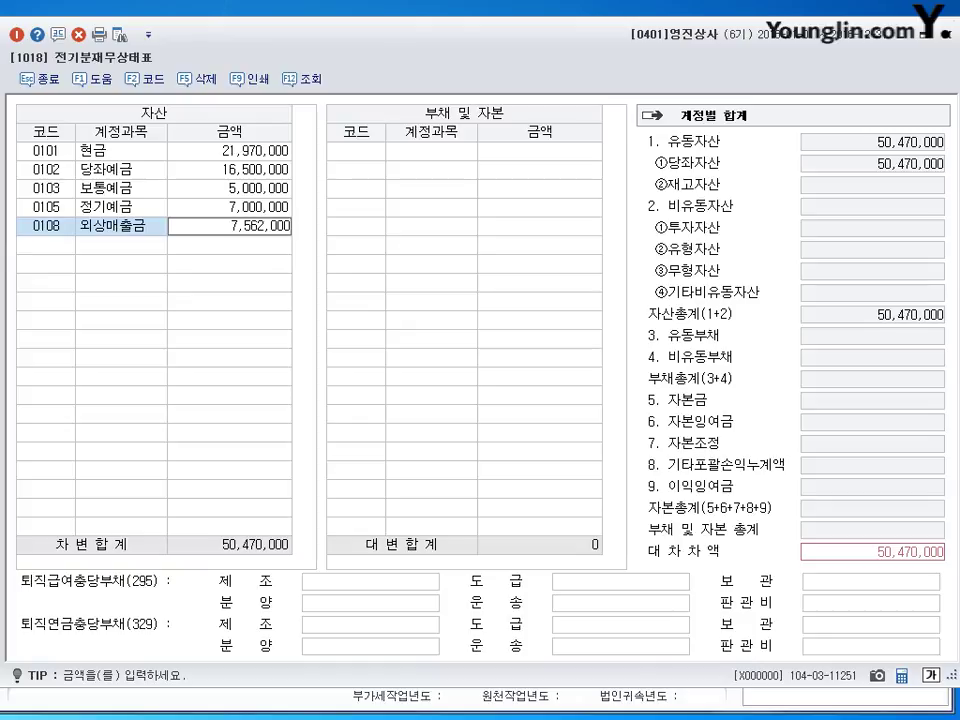
key("BackSpace")
key("BackSpace")
key("BackSpace")
key("BackSpace")
key("BackSpace")
key("BackSpace")
key("BackSpace")
type("7,560,000")
key("Return")
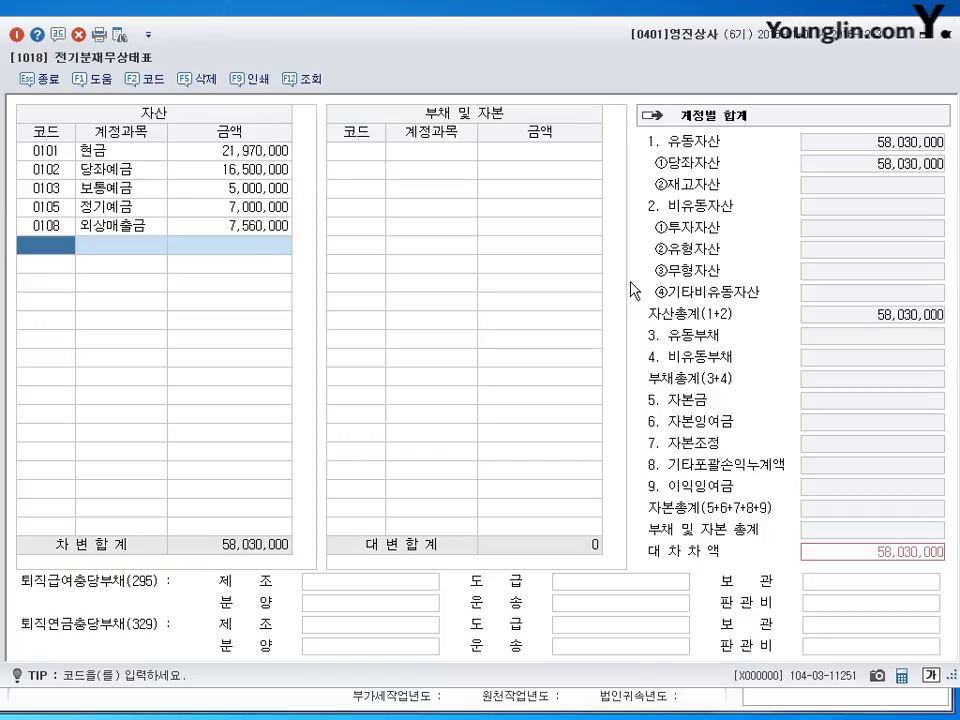
Look up 대손, choose the 대손충당금 for 외상매출금 (0109), and enter its amount of 96,000.
type("대손")
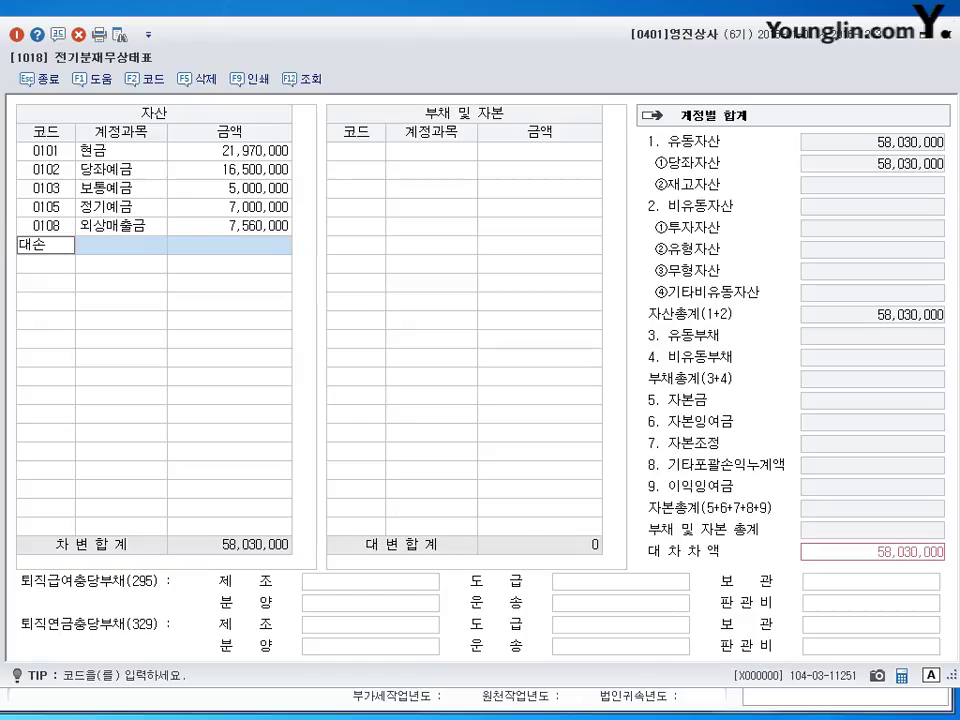
key("Return")
left_click(634, 284)
key("Down")
key("Down")
key("Down")
key("Up")
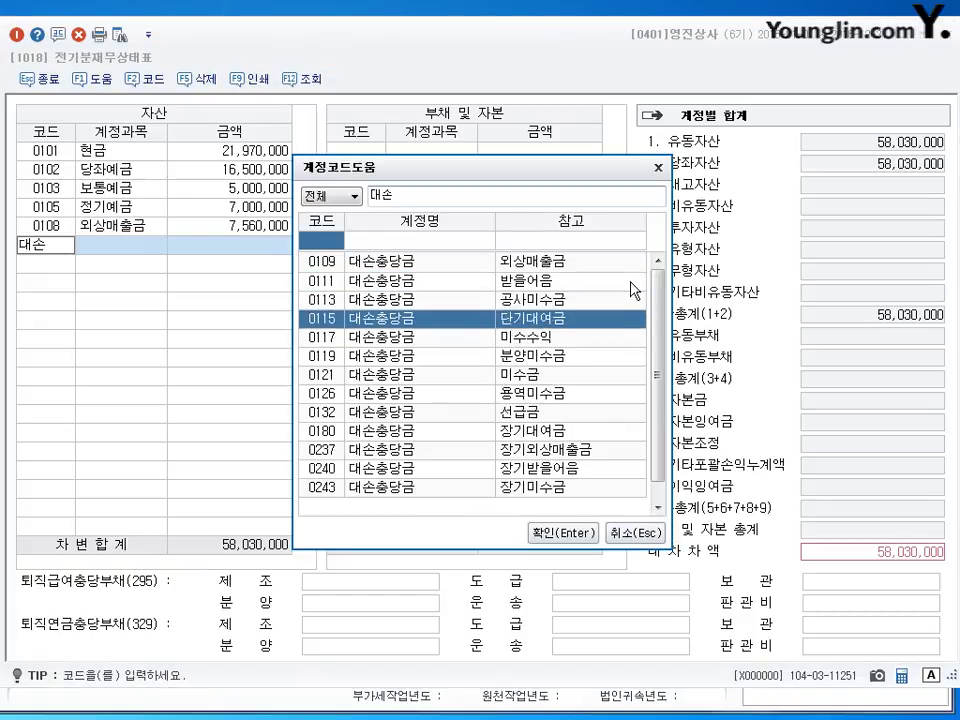
key("Up")
key("Up")
key("Up")
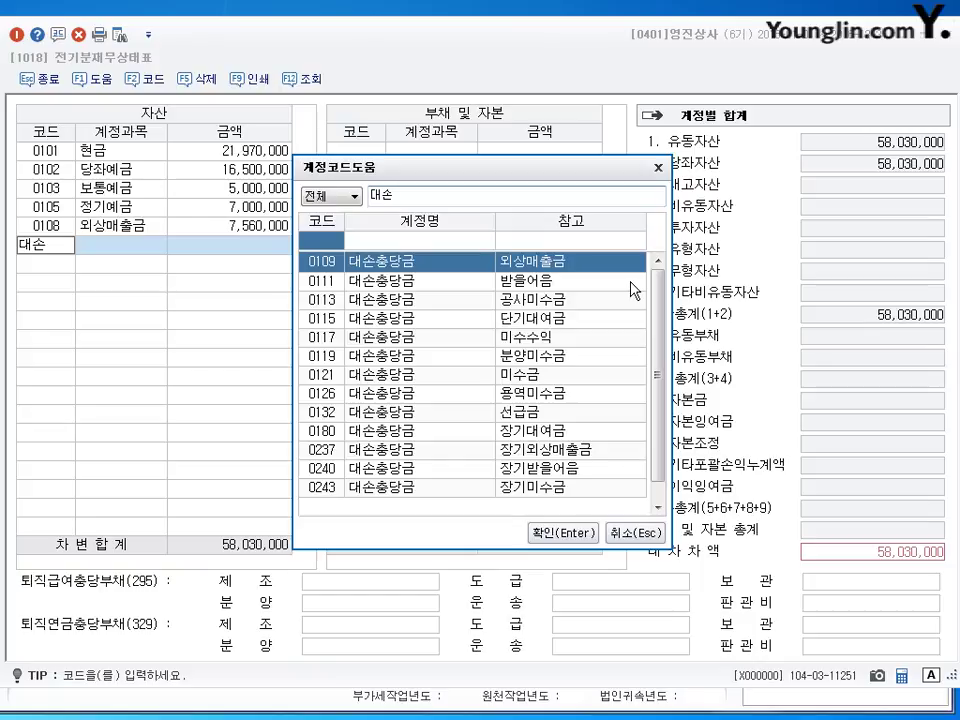
key("Down")
key("Down")
key("Down")
key("Down")
key("Down")
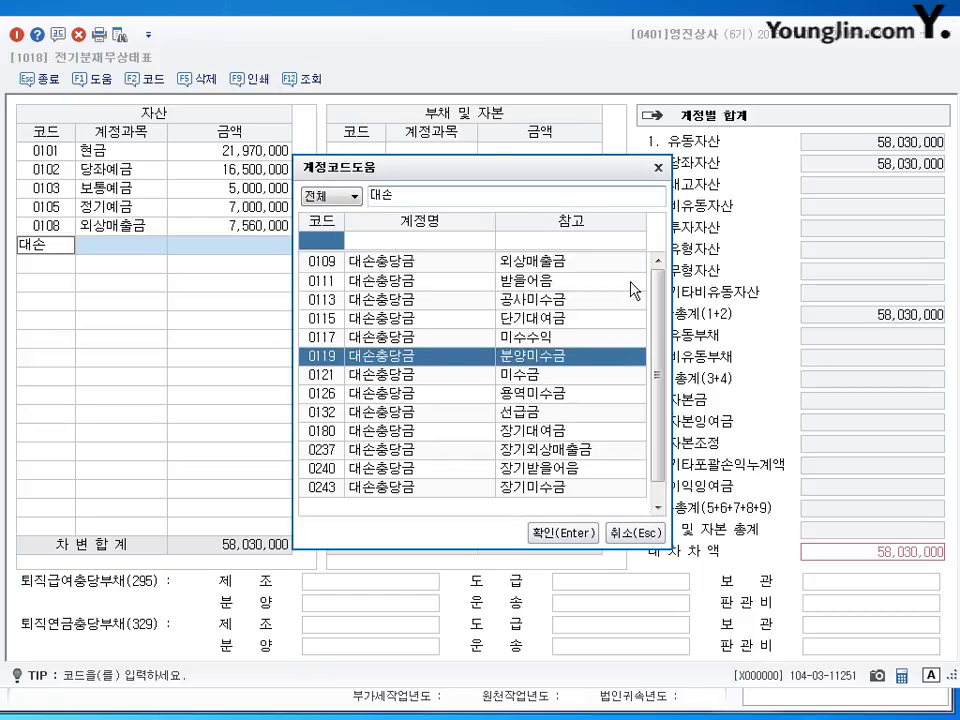
key("Up")
key("Up")
key("Up")
key("Up")
key("Up")
key("Down")
key("Down")
key("Down")
key("Down")
key("Down")
key("Up")
key("Up")
key("Up")
key("Up")
key("Up")
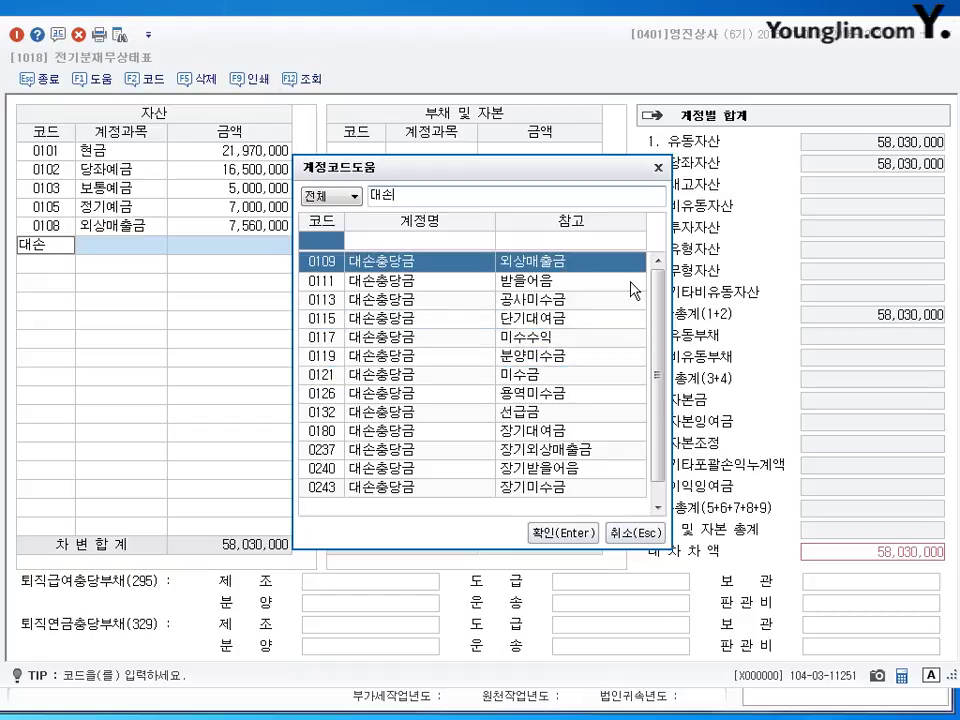
key("Return")
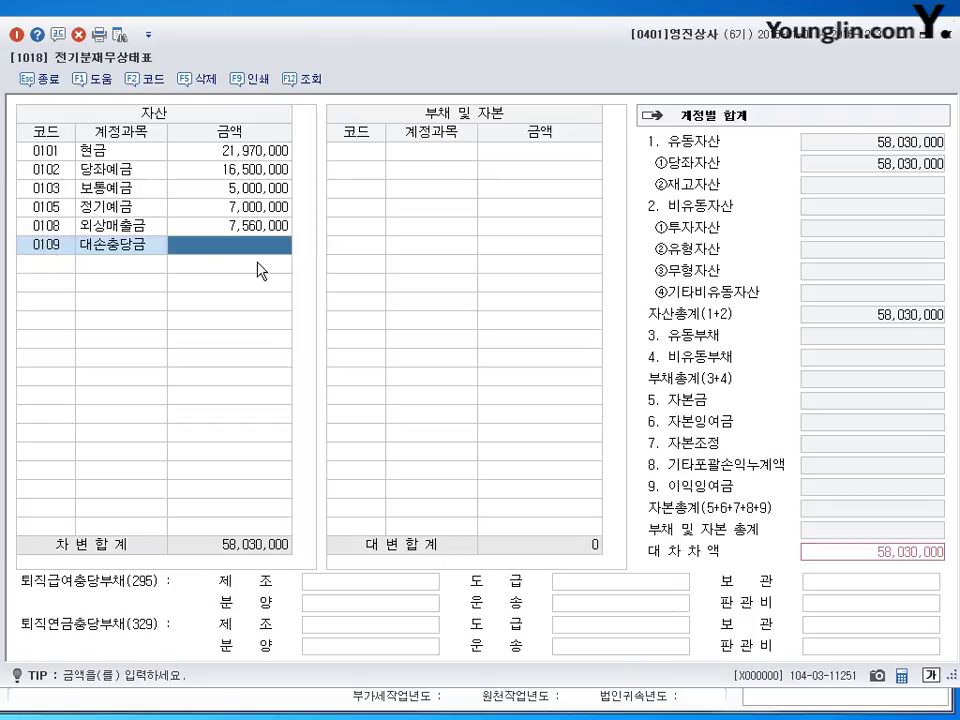
type("96000")
key("Return")
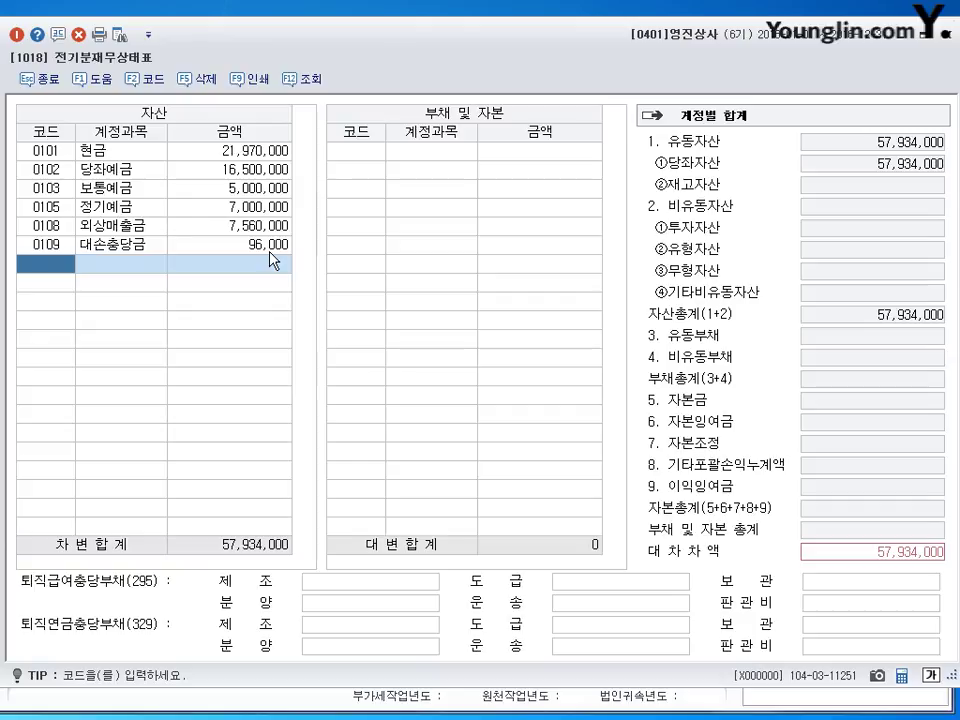
left_click(268, 226)
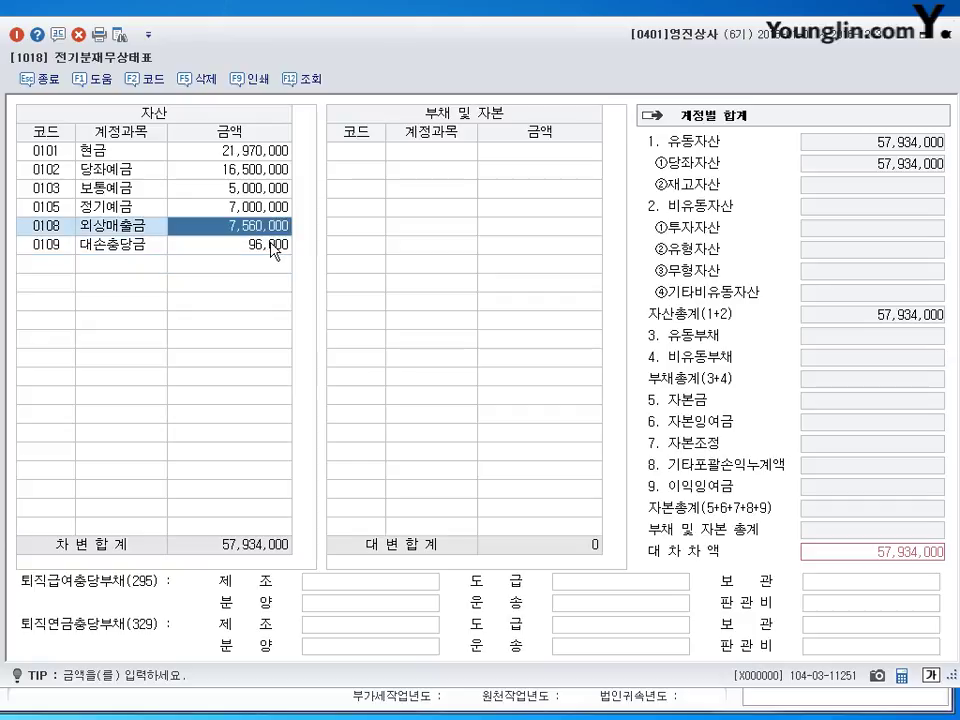
left_click(273, 246)
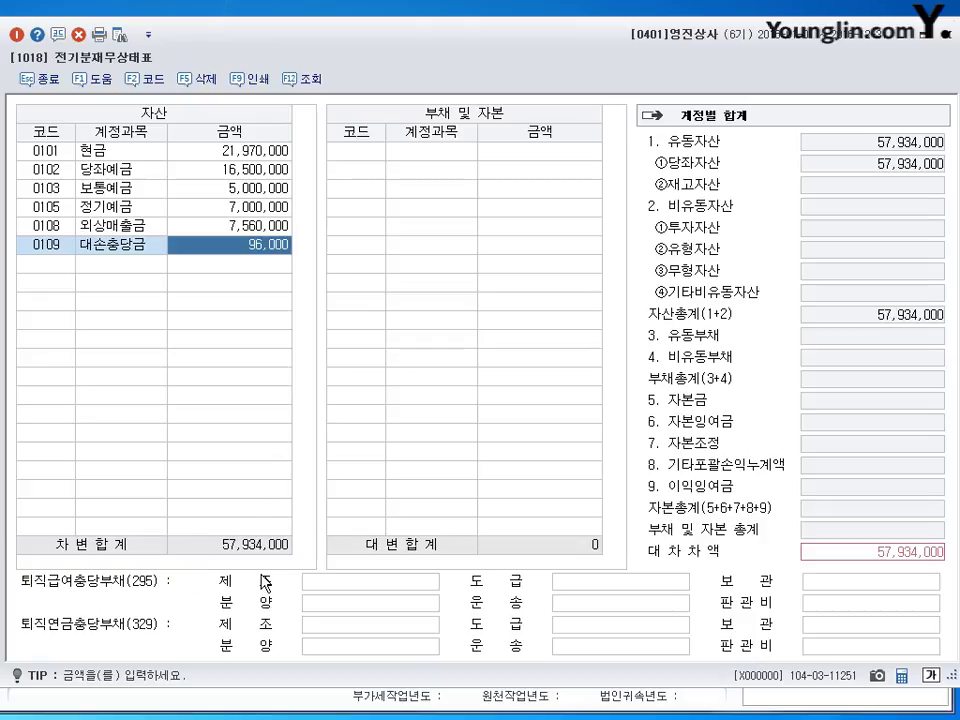
Add 받을어음 (0110) in the next empty asset row with an amount of 8,260,000.
left_click(66, 265)
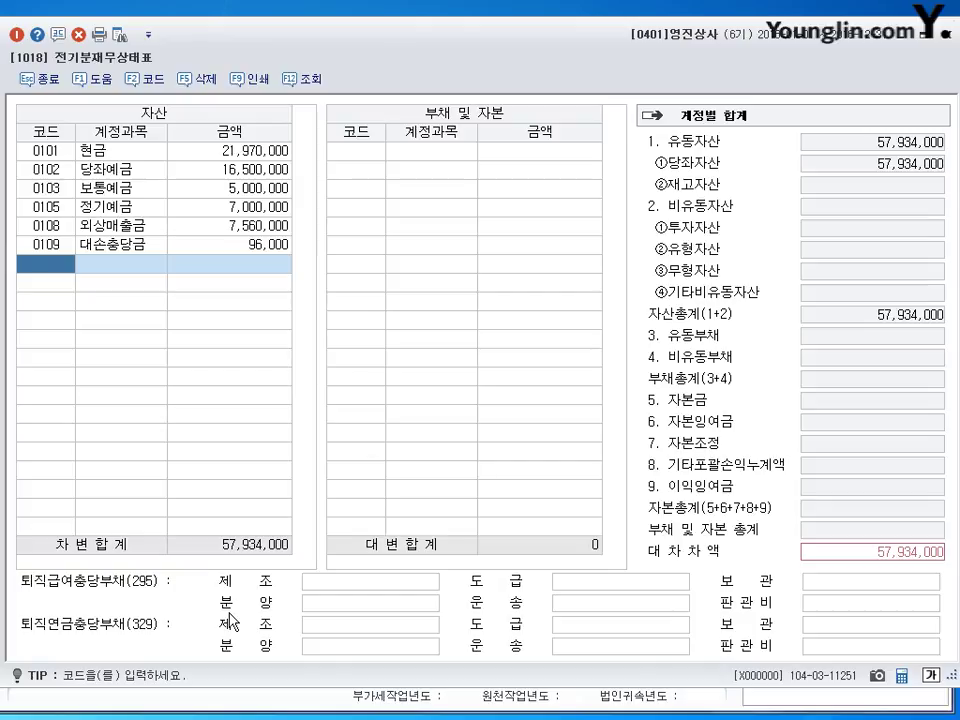
type("0110")
key("Return")
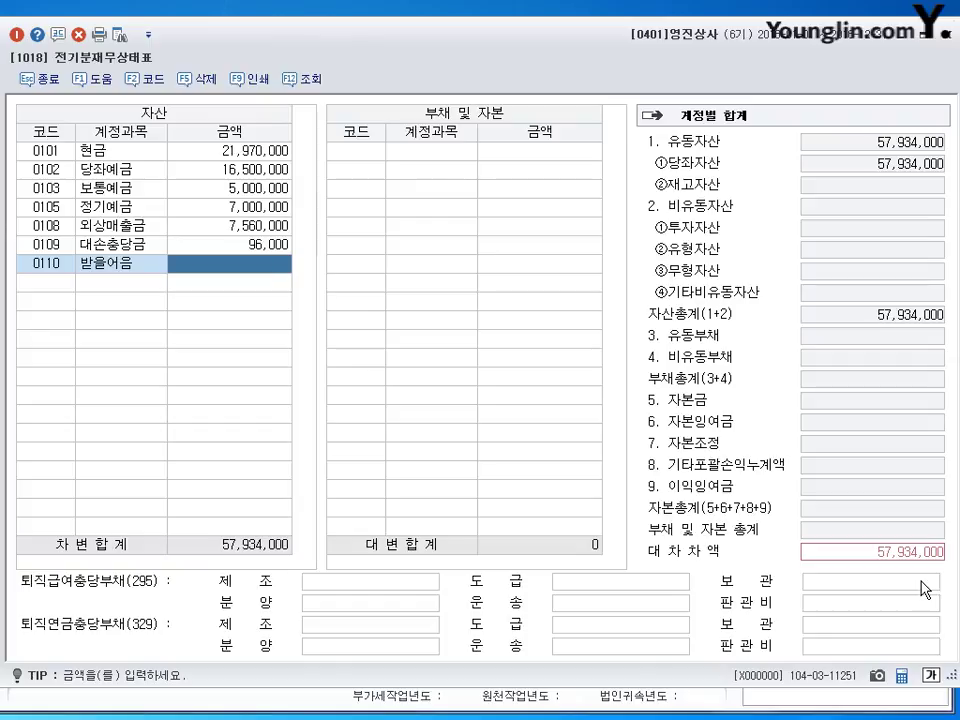
type("8260000")
key("Return")
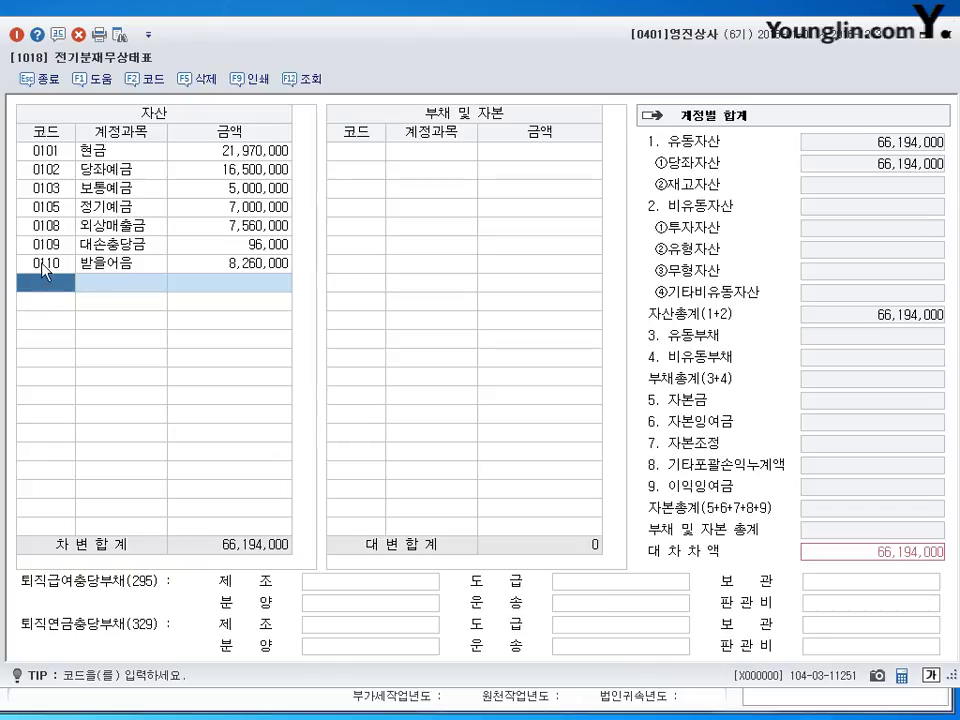
Add the 대손충당금 with code 111 below 받을어음 in the assets, with an amount of 65,000.
type("111")
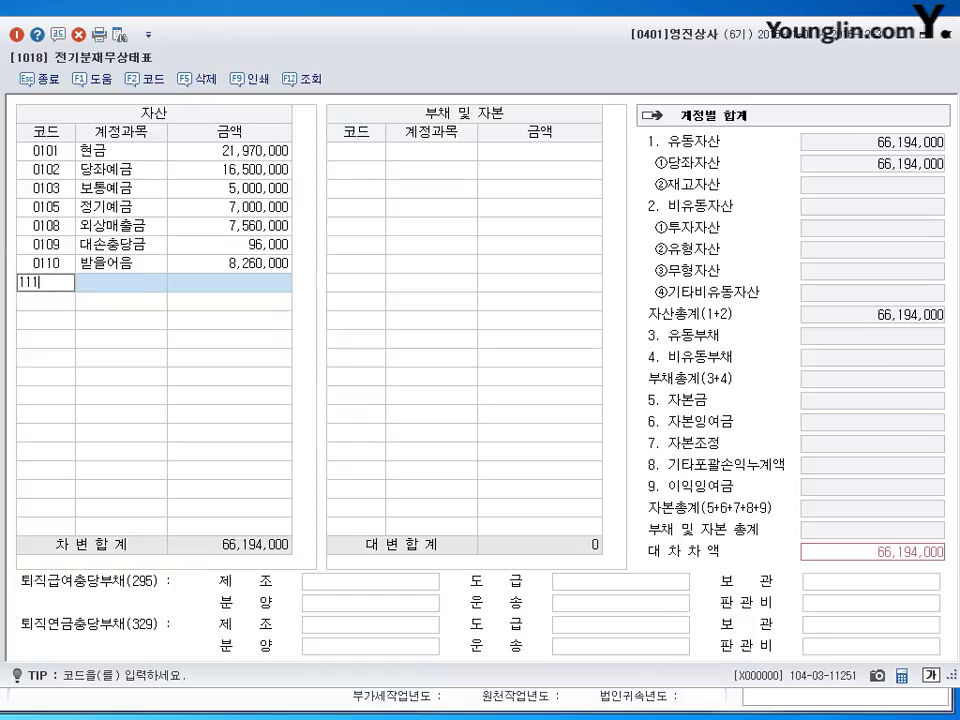
key("Return")
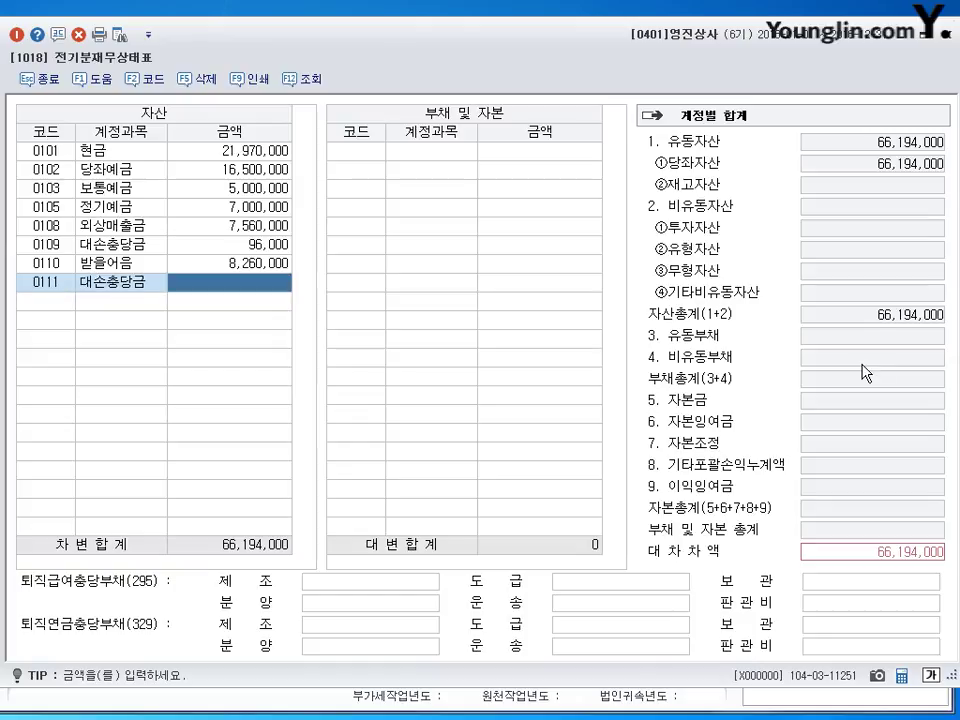
type("650000")
key("Return")
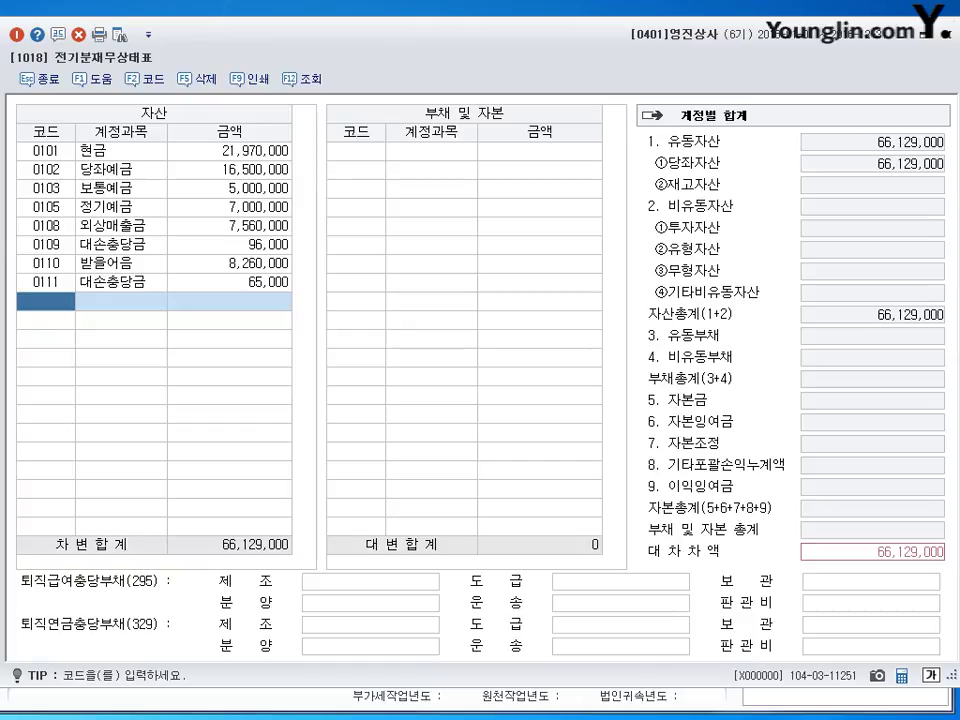
Add 상품 to the assets by its code 146, with an amount of 20,000,000.
type("146")
key("Return")
type("5")
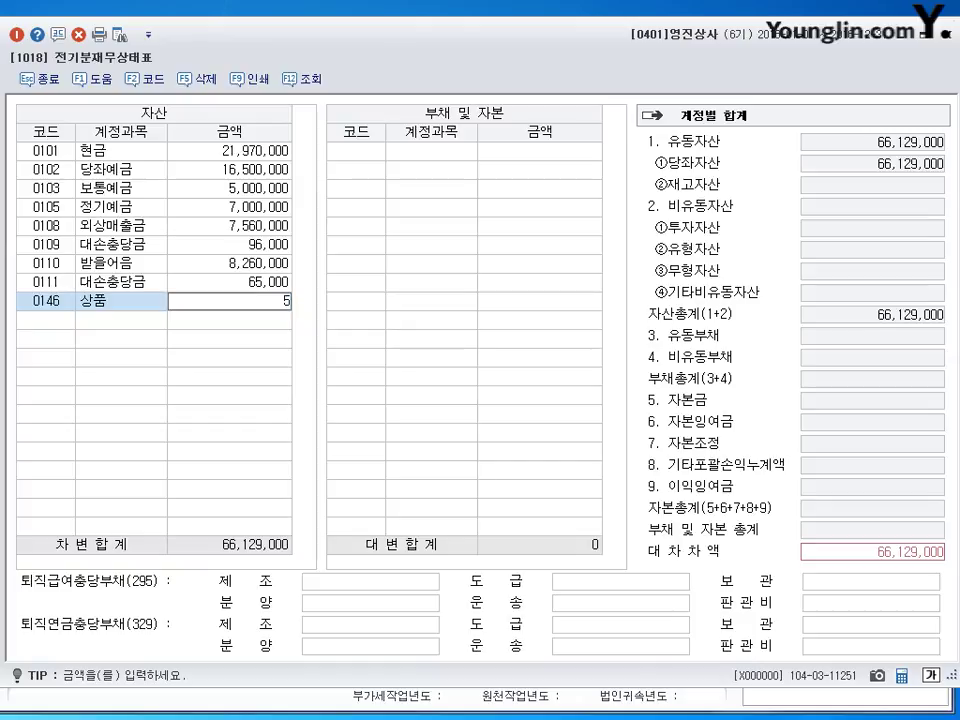
key("BackSpace")
type("20000000")
key("Return")
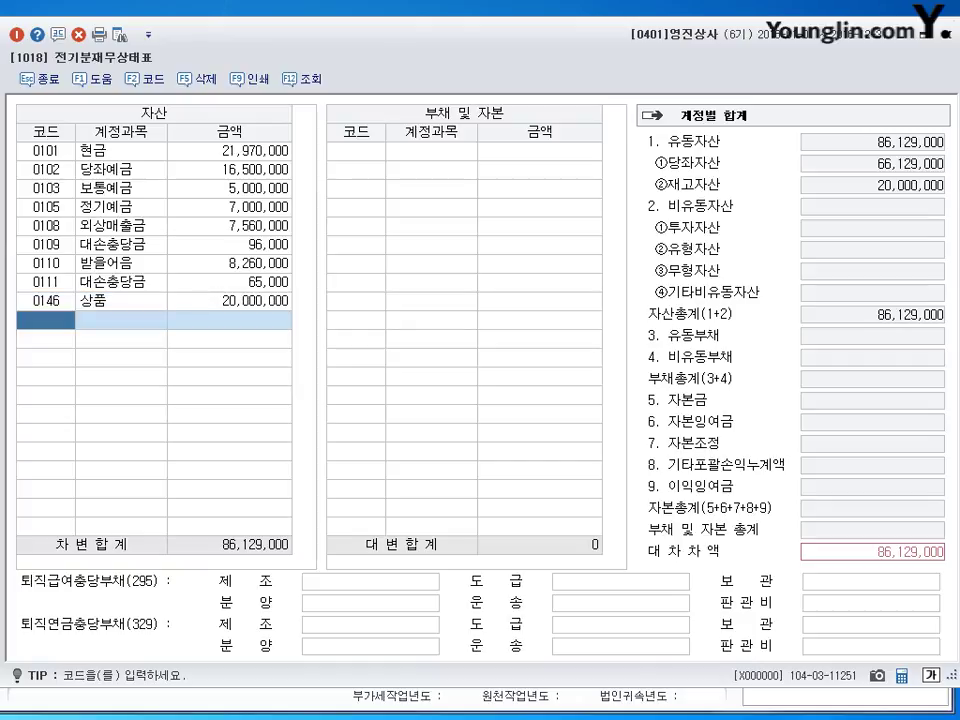
Add 차량운반구 to the assets by its code 208, with an amount of 15,000,000.
type("208")
key("Return")
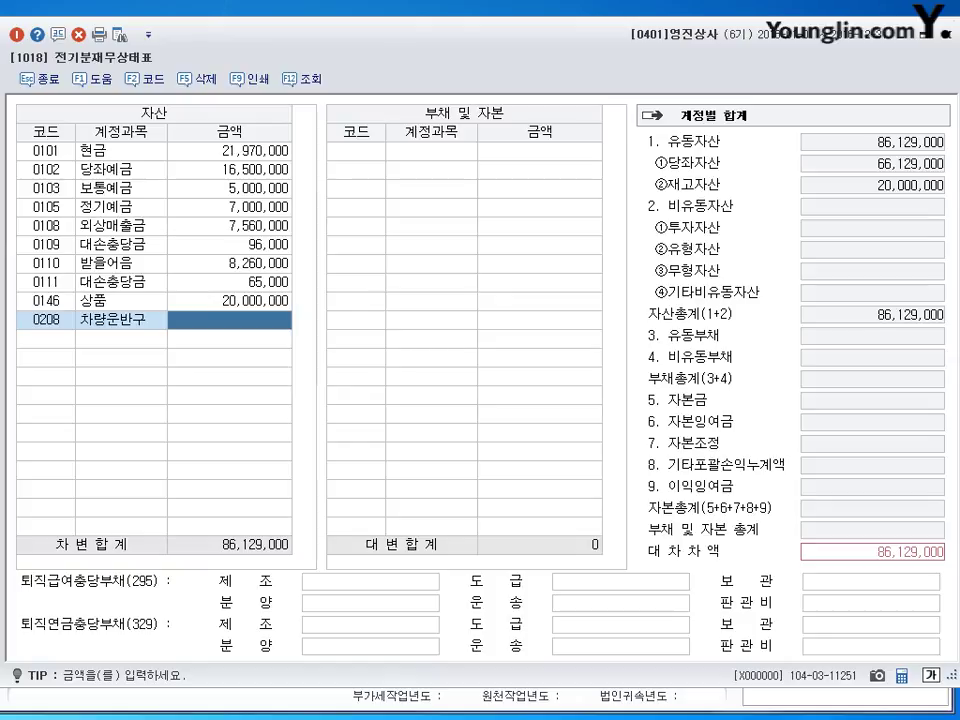
type("15000000")
key("Return")
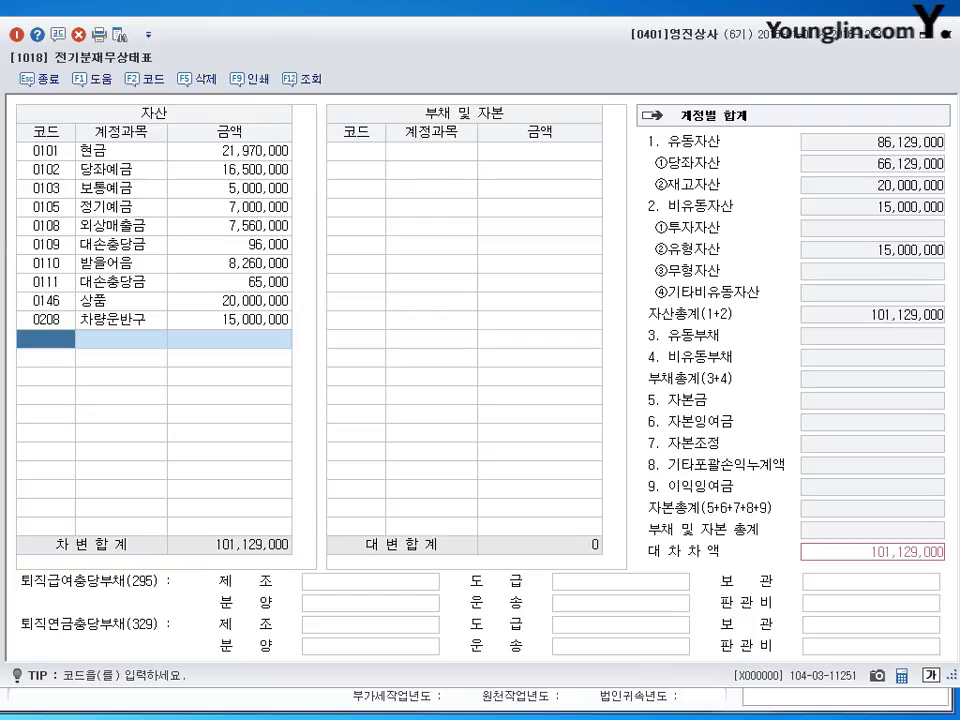
Look up 감가 in the next asset row and examine the listed 감가상각누계액 accounts with the asset each one belongs to.
type("감가")
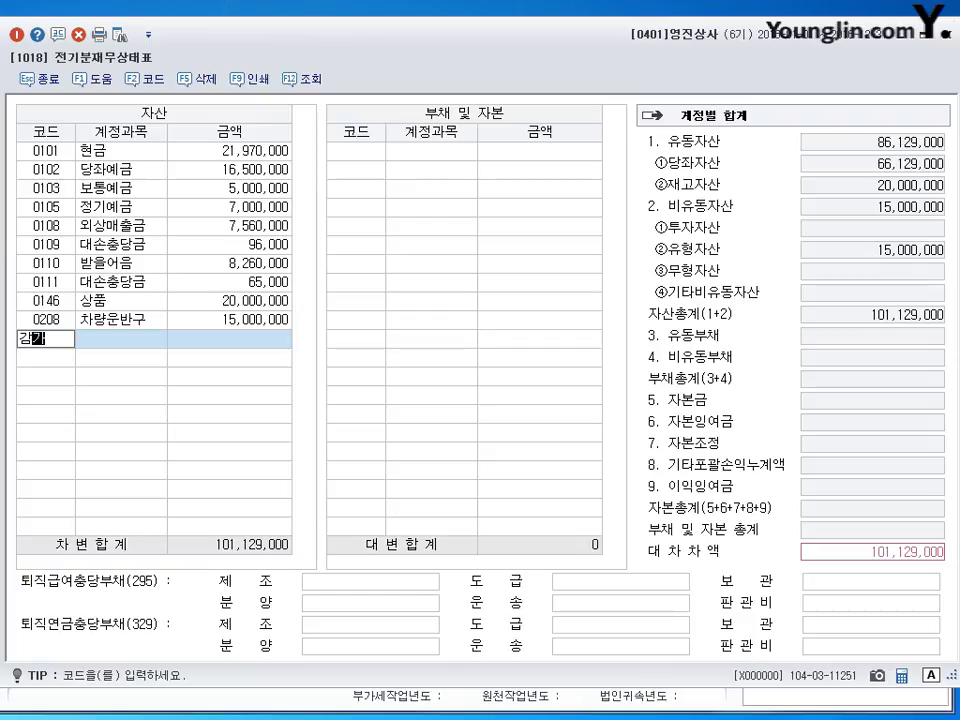
key("Return")
key("Down")
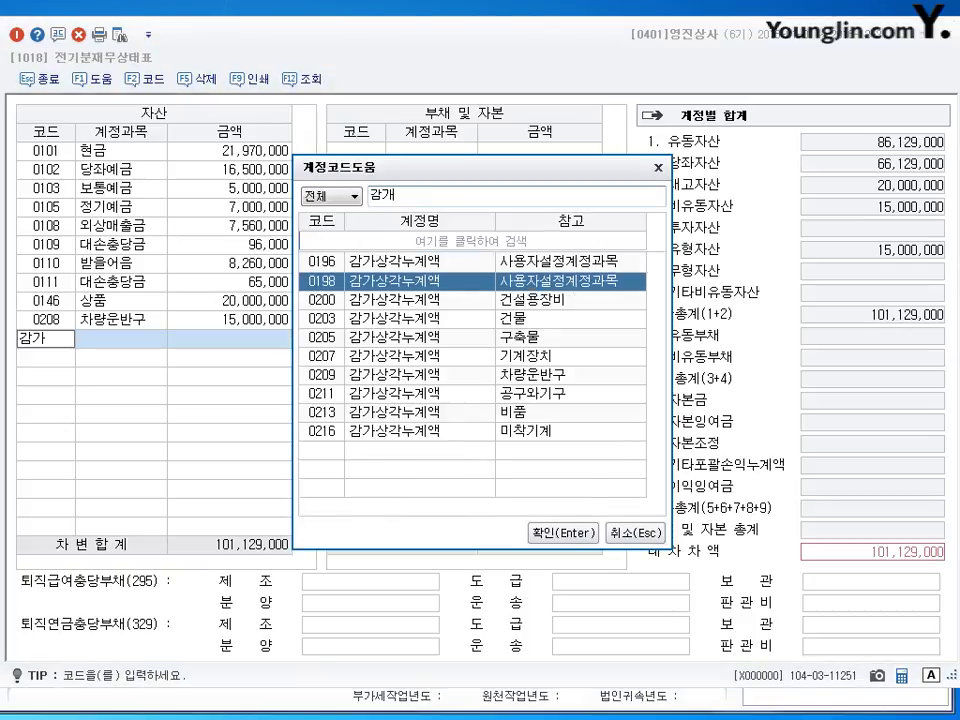
key("Down")
key("Down")
key("Down")
key("Down")
key("Down")
key("Down")
key("Down")
key("Up")
key("Up")
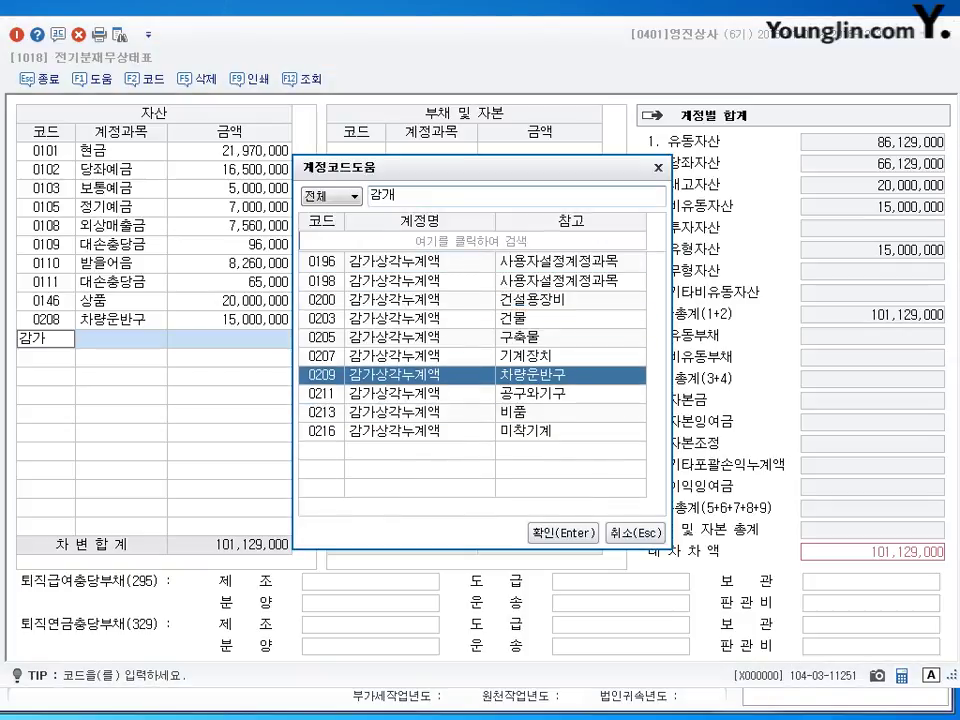
key("Up")
key("Up")
key("Up")
key("Up")
key("Up")
key("Up")
key("Down")
key("Down")
key("Down")
key("Down")
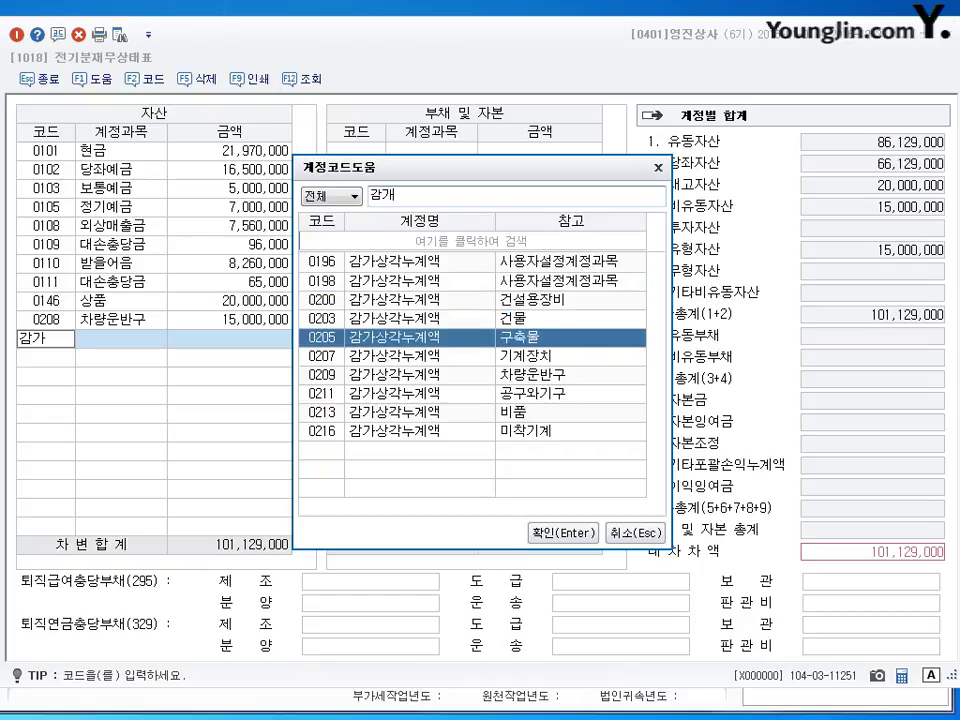
key("Down")
key("Down")
key("Down")
key("Down")
key("Up")
key("Up")
key("Up")
key("Up")
key("Up")
key("Up")
key("Up")
key("Up")
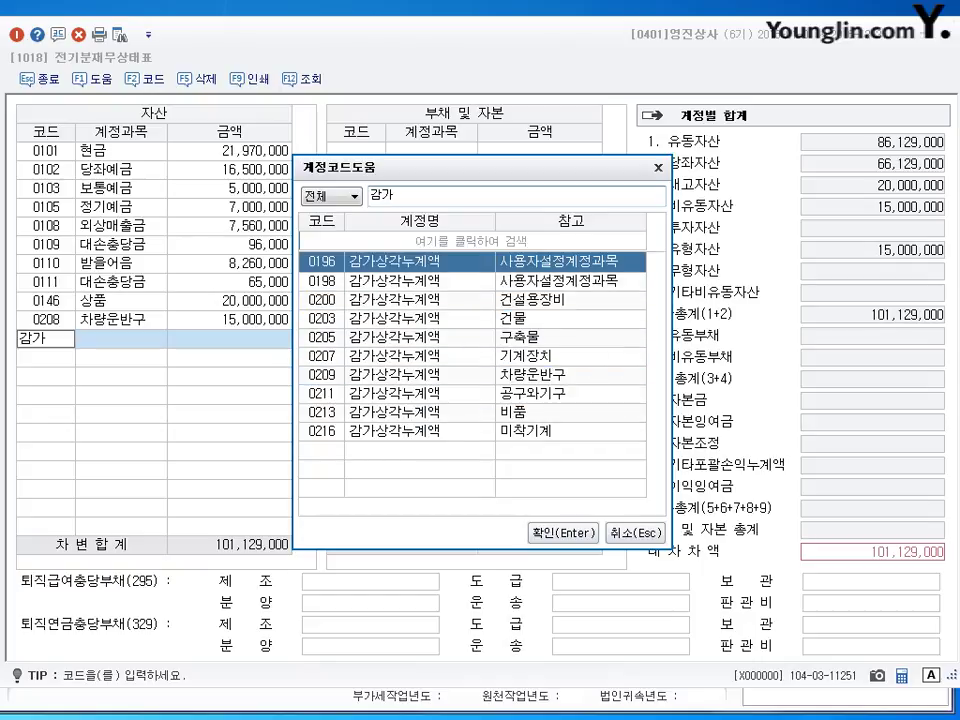
Choose the 감가상각누계액 for 차량운반구 (0209) from the account list and enter its amount of 3,000,000.
key("Down")
key("Down")
key("Down")
key("Down")
key("Down")
key("Down")
key("Down")
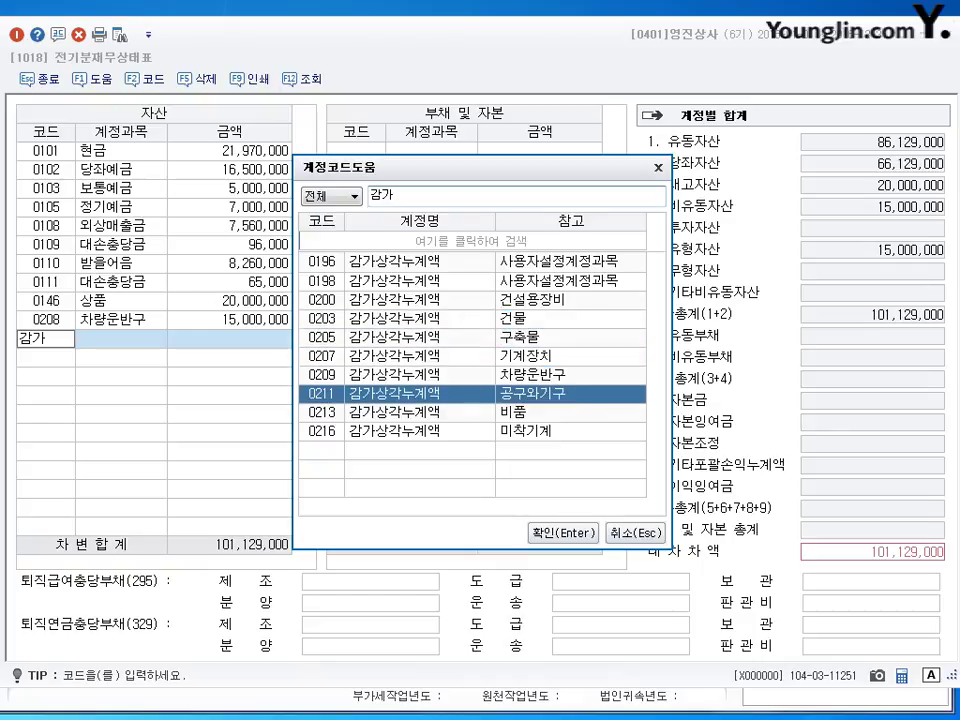
key("Up")
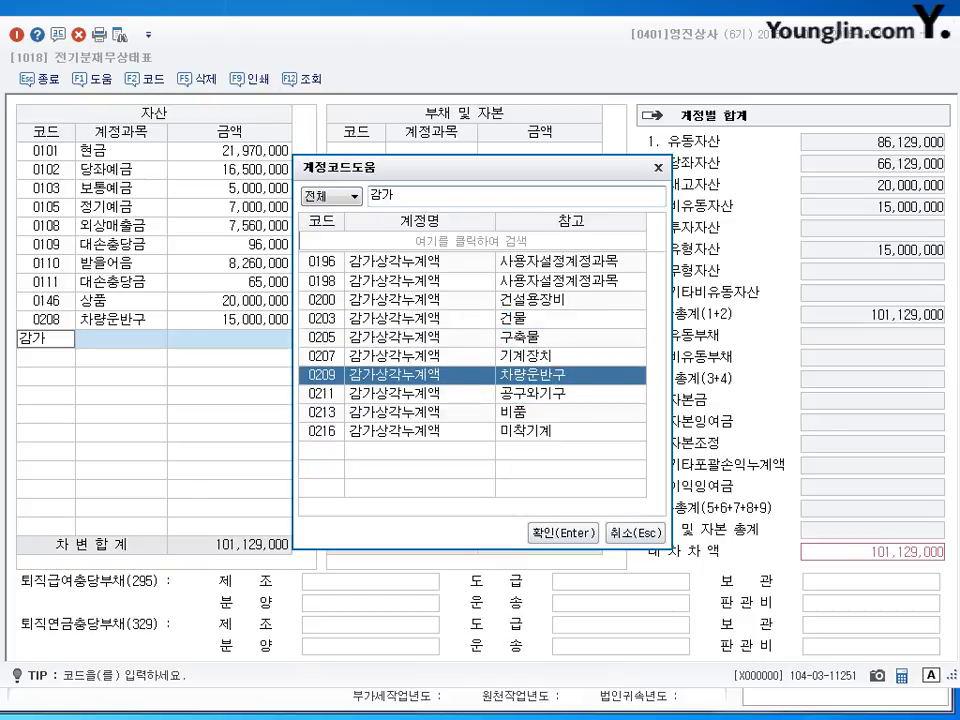
key("BackSpace")
type("개")
left_click(566, 535)
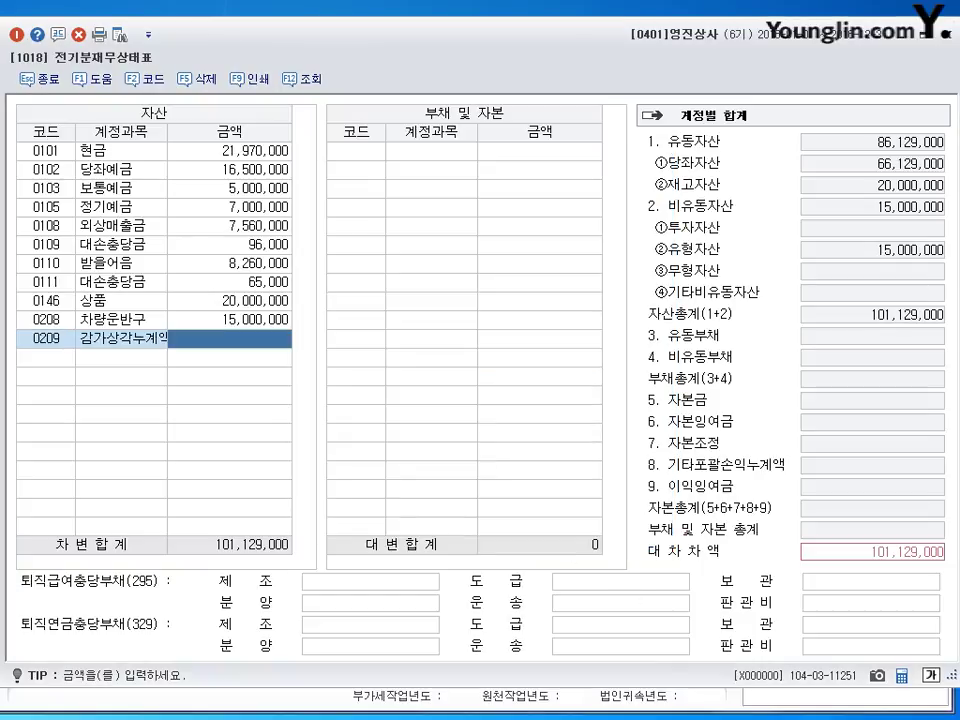
type("3000000")
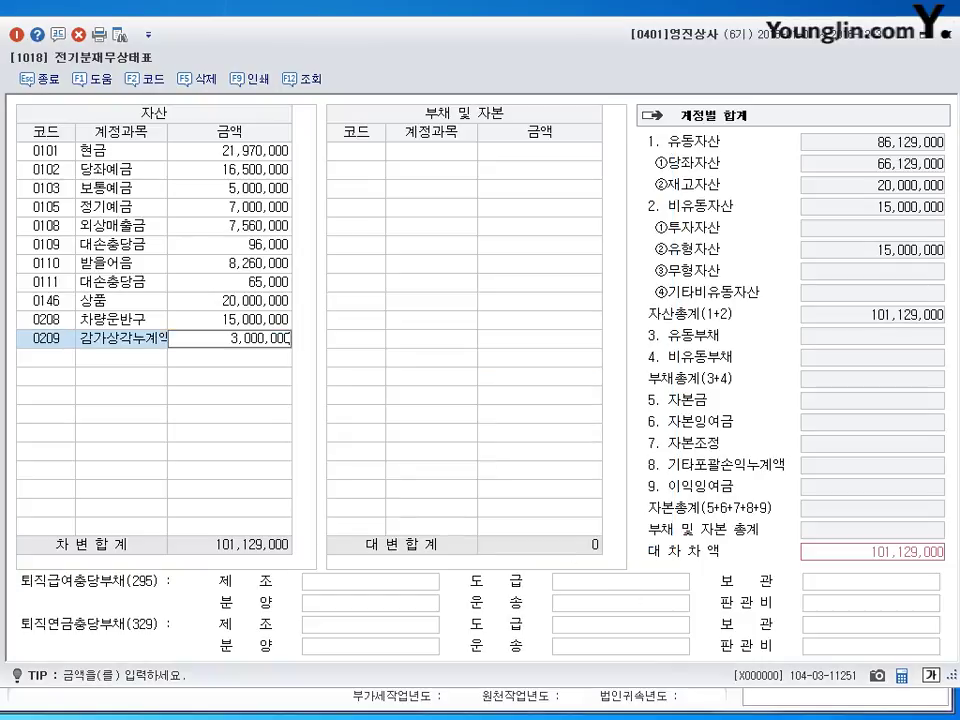
key("Return")
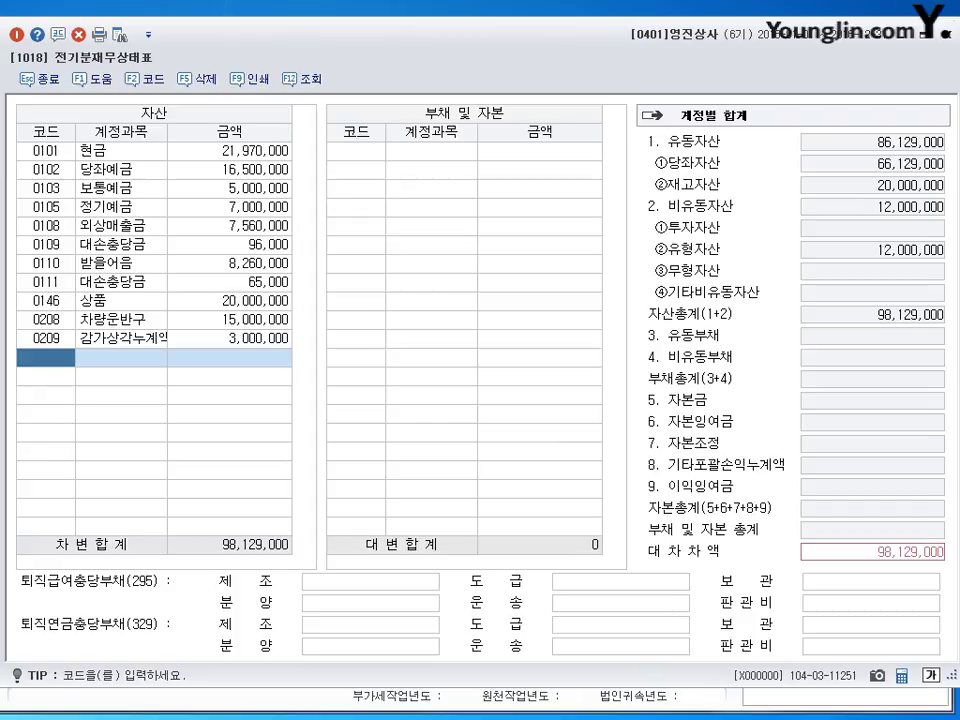
Add 비품 to the assets by its code 212, with an amount of 5,400,000.
type("212")
key("Return")
left_click(46, 357)
key("Return")
type("5400000")
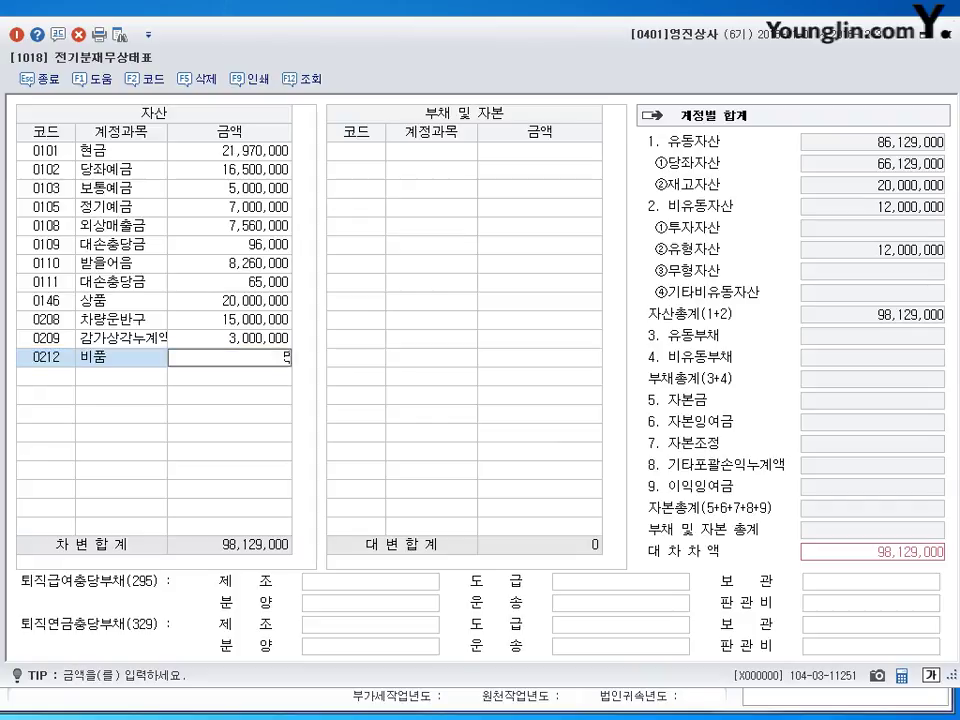
key("Return")
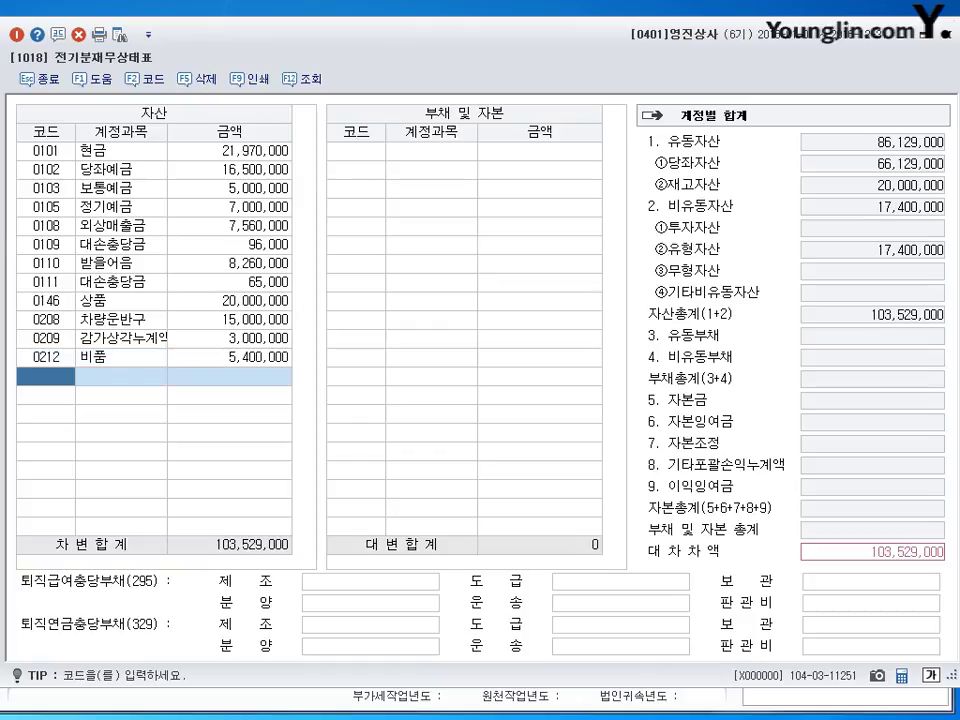
Add the 감가상각누계액 for 비품 by its code 213, with an amount of 919,000.
type("213")
key("Return")
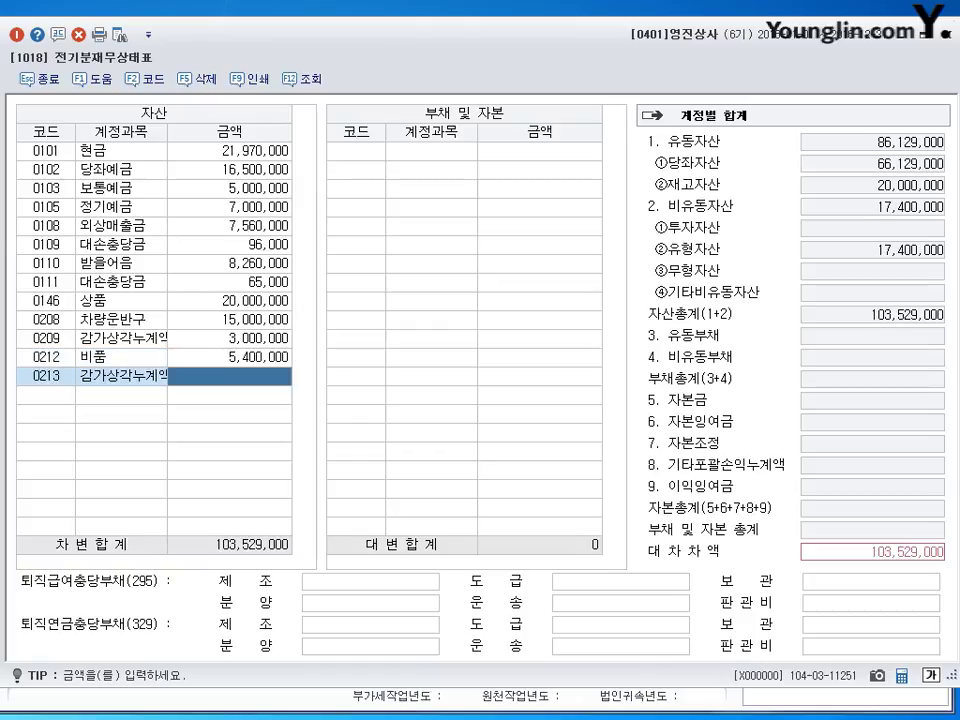
type("9190000")
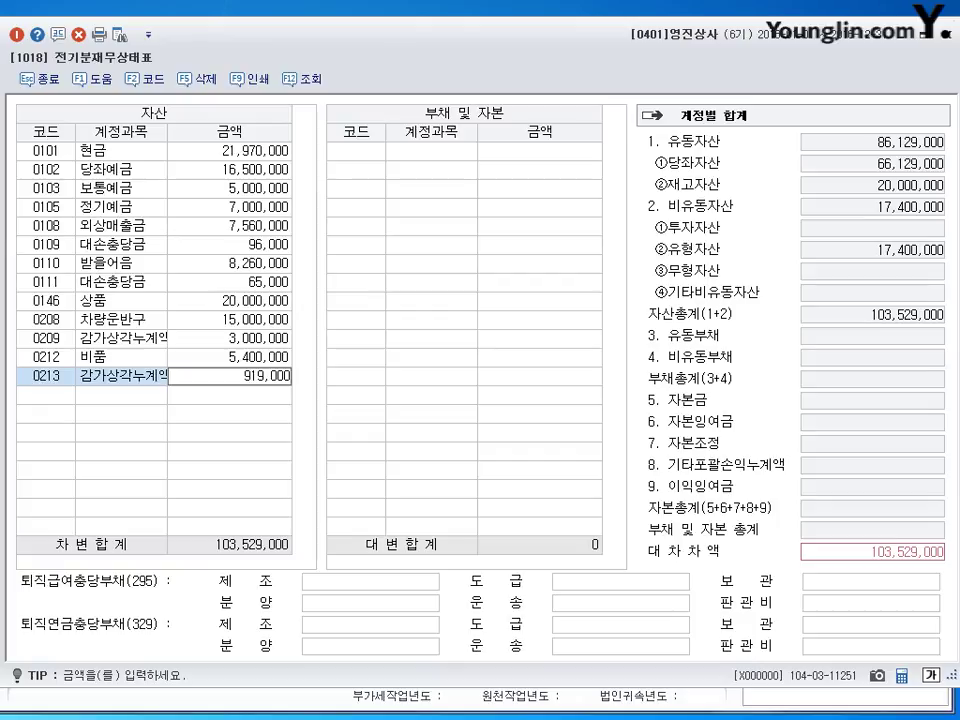
key("Return")
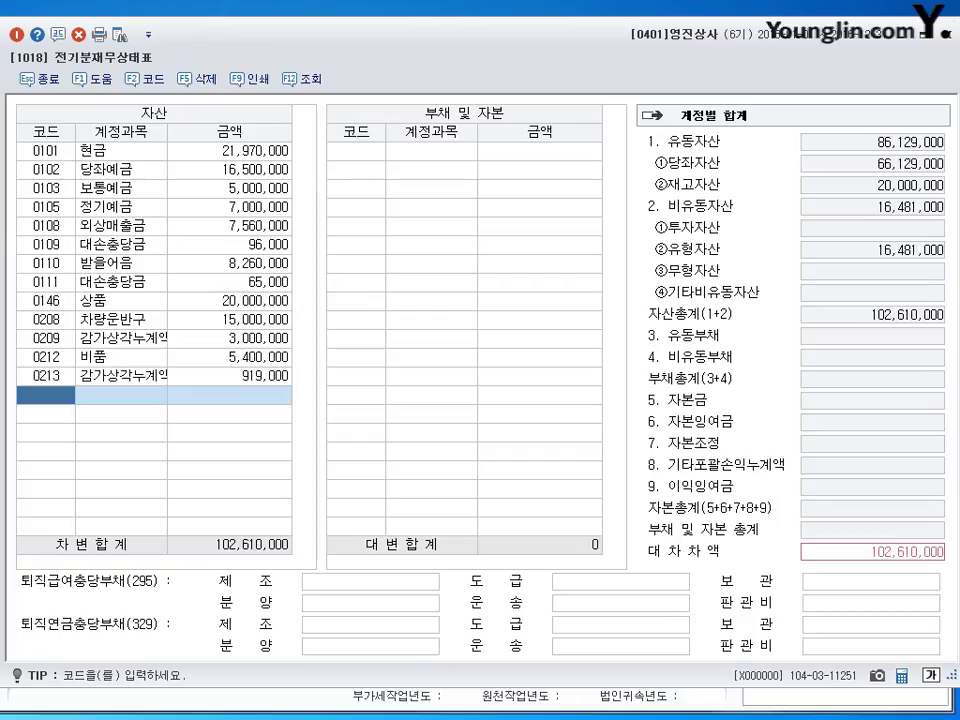
Look up 임차 and add 임차보증금 (0232) to the assets with an amount of 880,000.
type("임차")
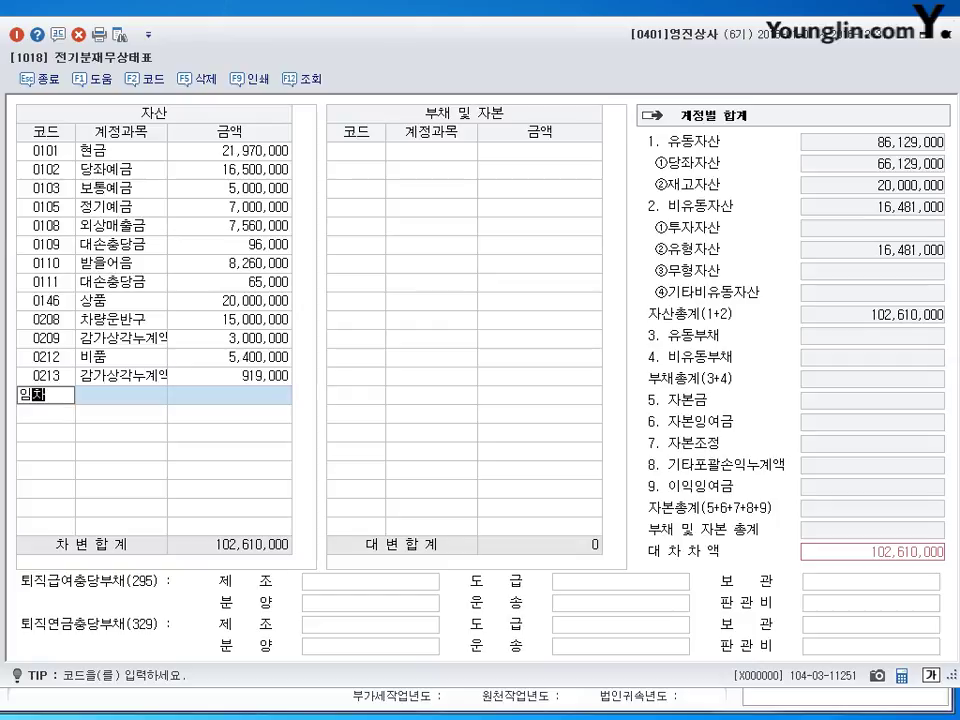
key("Return")
key("Return")
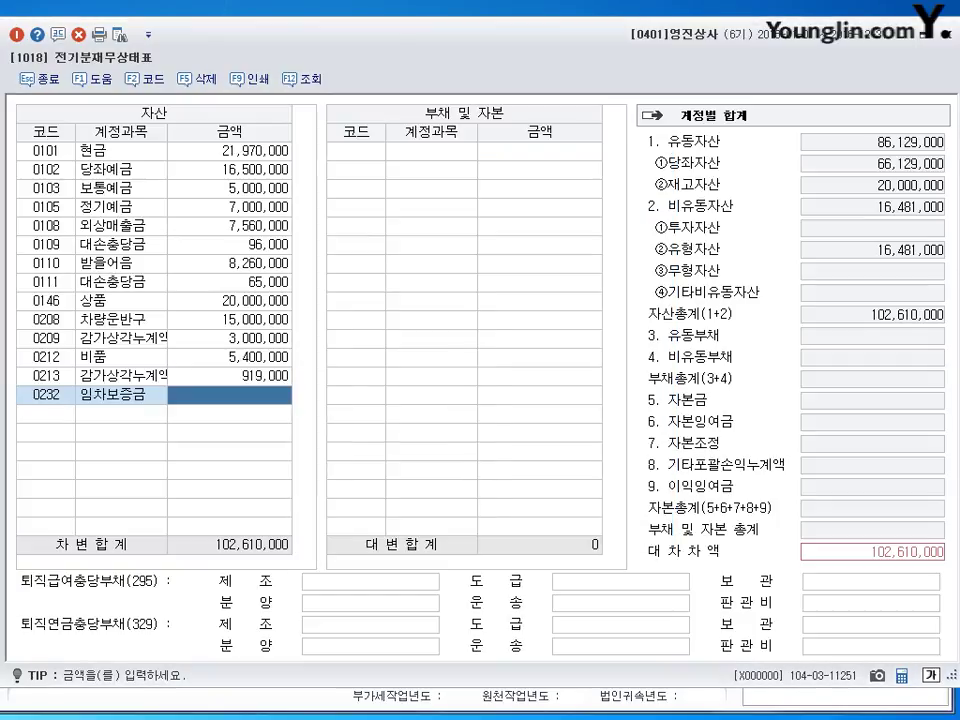
type("880000")
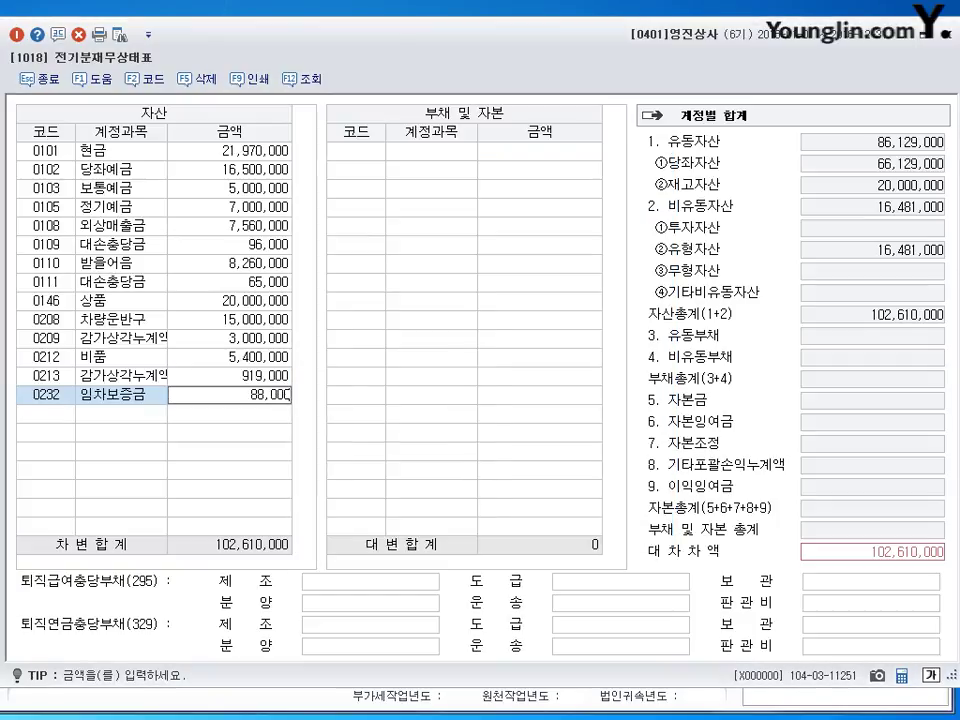
key("Return")
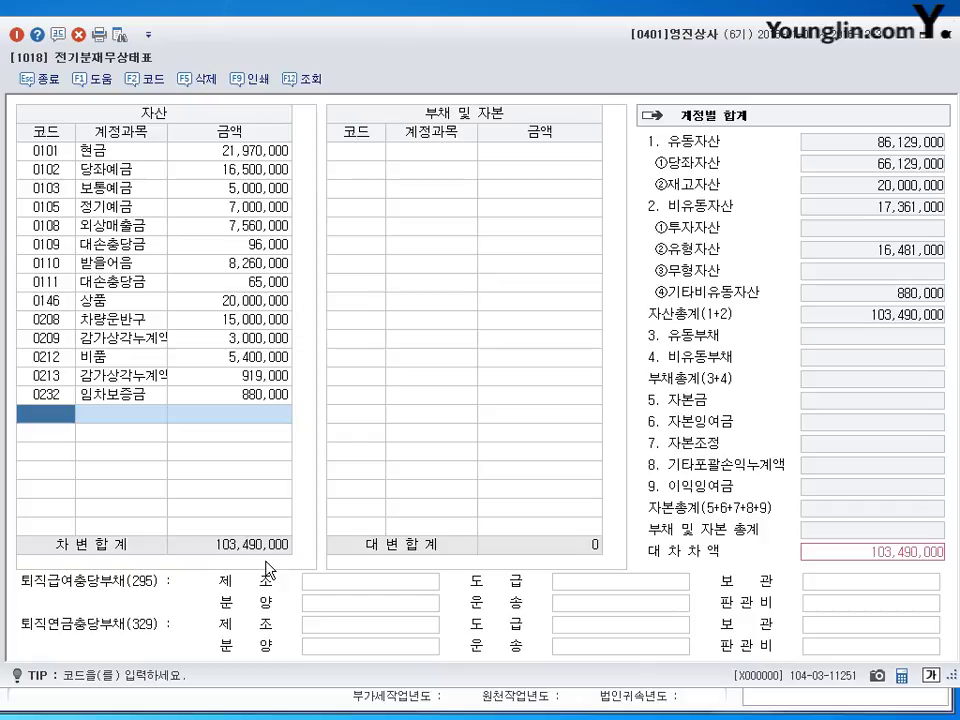
Add 외상매입금 by its code 251 in the first 부채 및 자본 row, with an amount of 12,800,000.
left_click(381, 152)
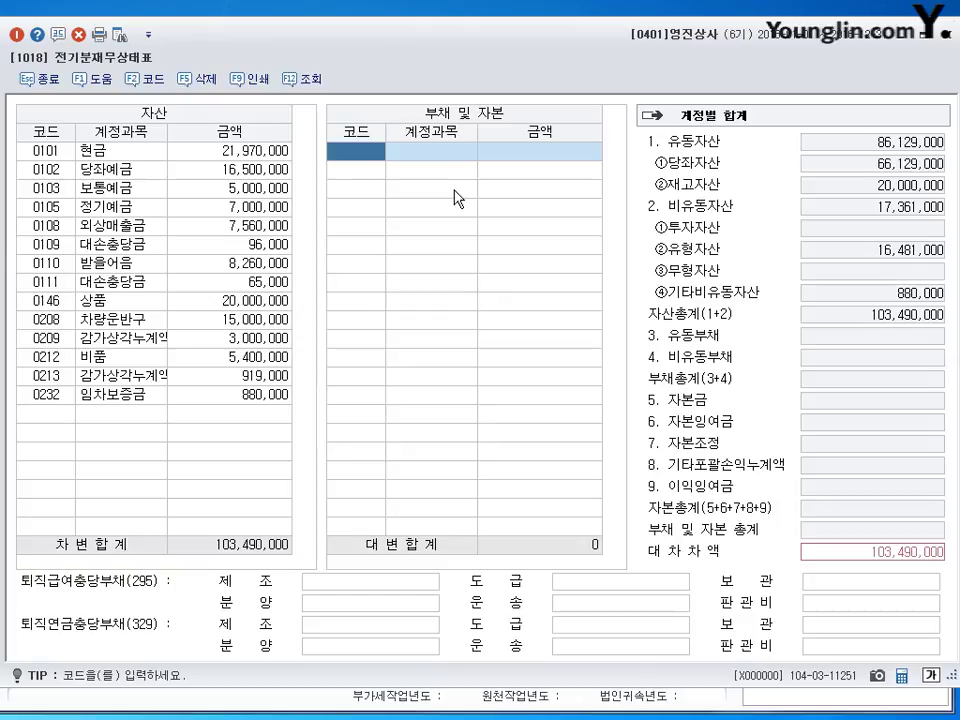
type("251")
key("Return")
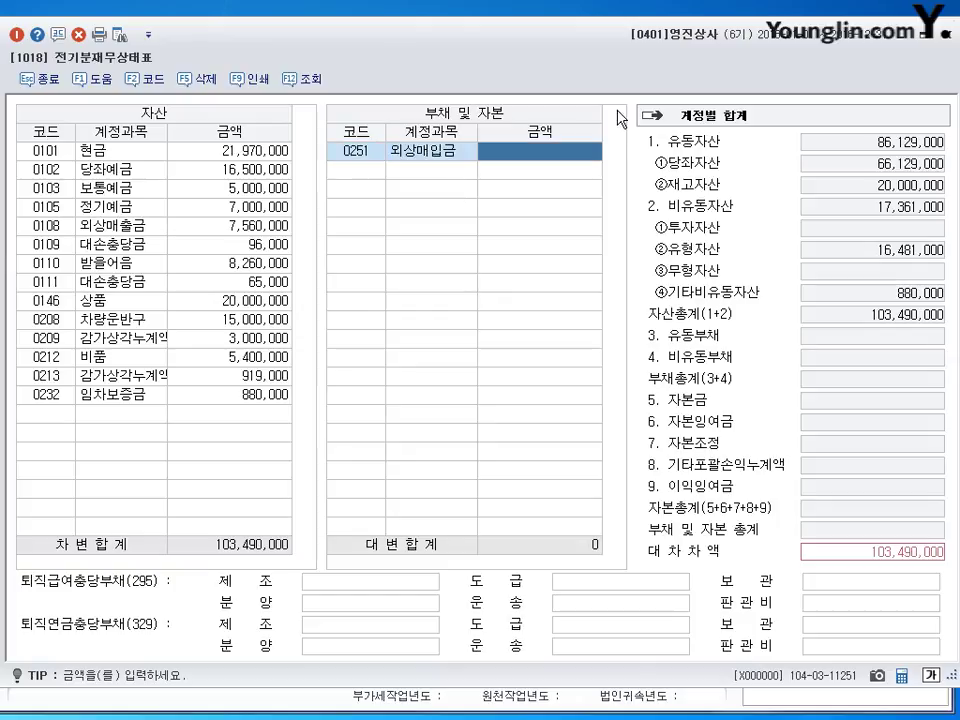
type("12800000")
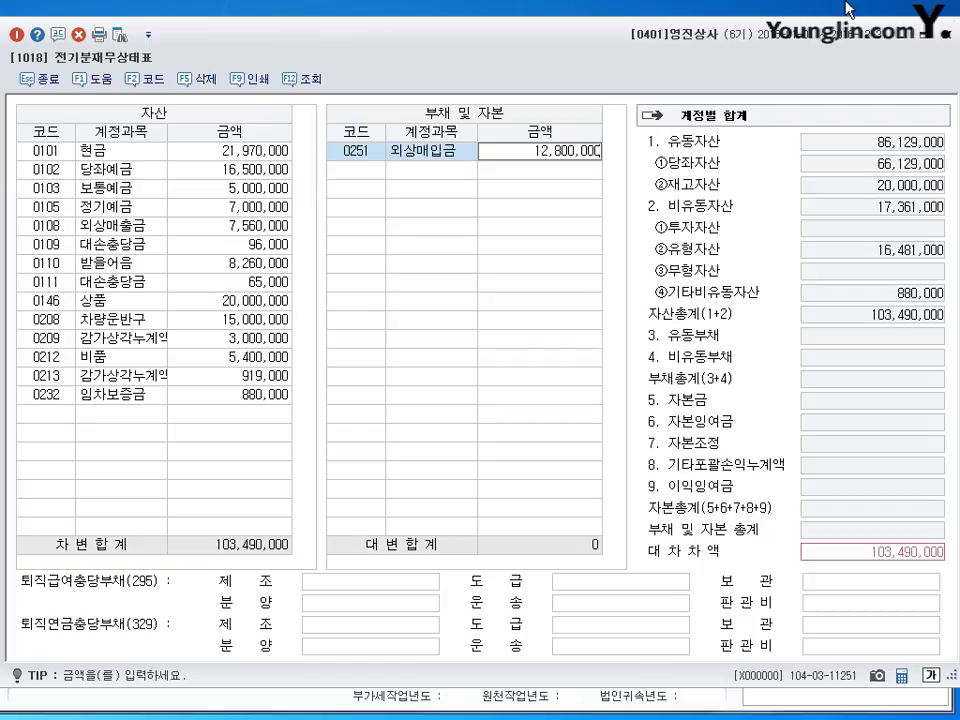
key("Return")
Add 지급어음 to the liabilities by its code 252, with an amount of 5,500,000.
type("252")
key("Return")
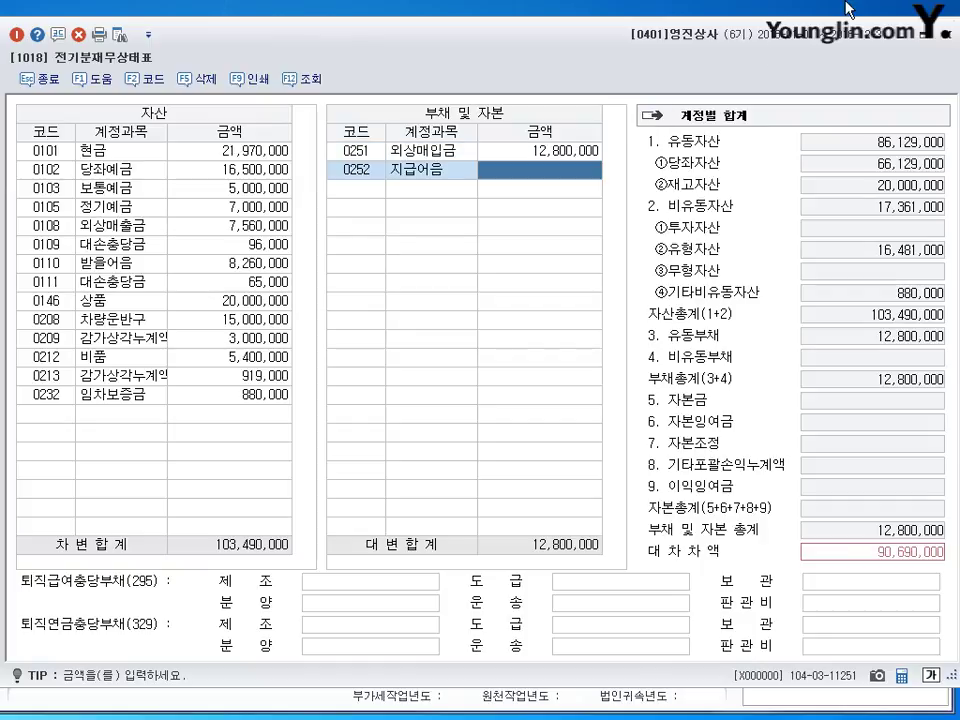
type("5500000")
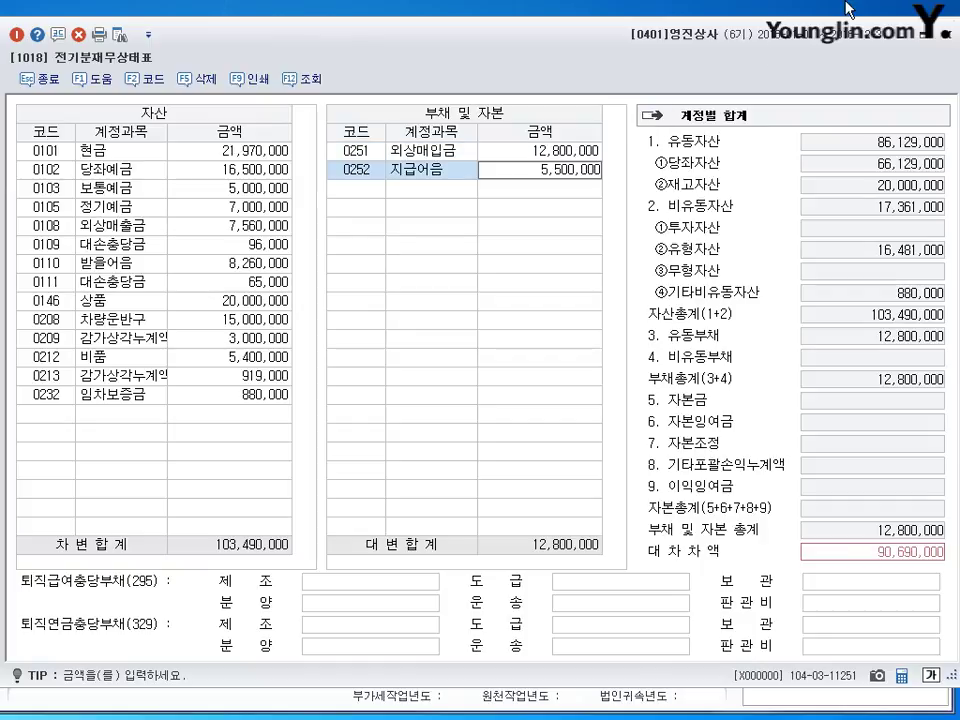
key("Return")
Add 미지급금 to the liabilities by its code 253, with an amount of 2,000,000.
type("253")
key("Return")
type("2000000")
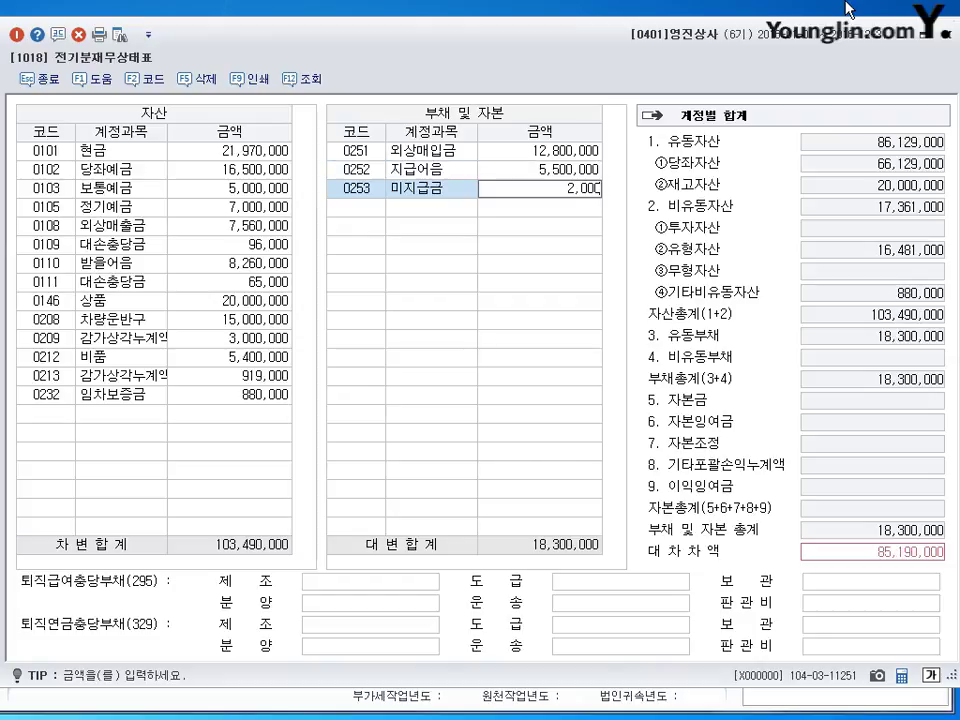
key("Return")
Add 예수금 to the liabilities by its code 254, with an amount of 211,000.
type("254")
key("Return")
type("2110000")
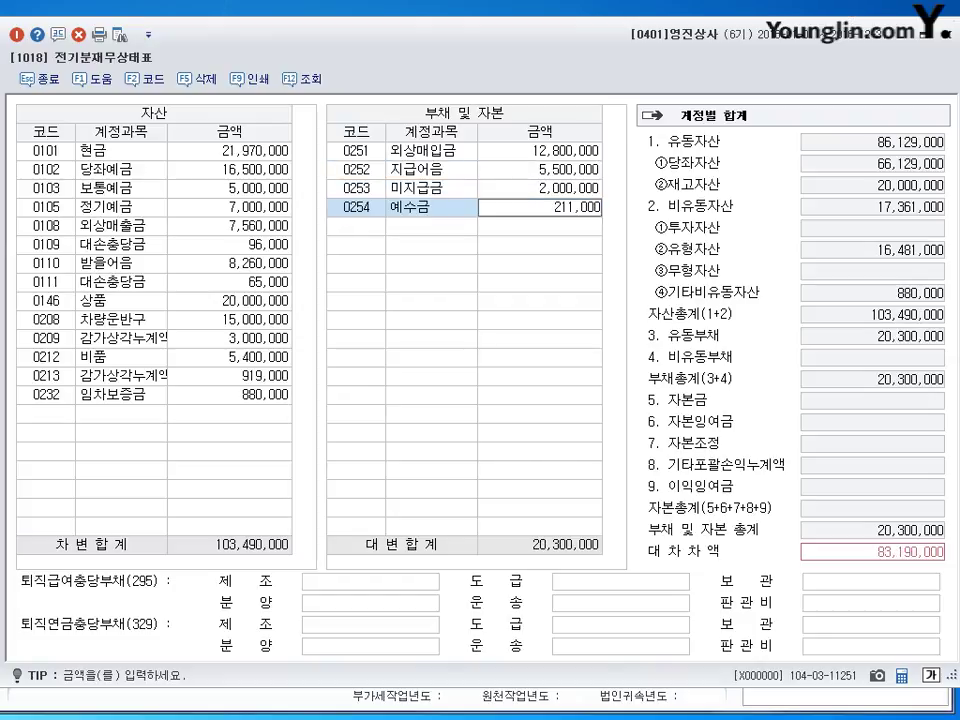
key("Return")
Add 선수금 to the liabilities by its code 259, with an amount of 1,230,000.
type("259")
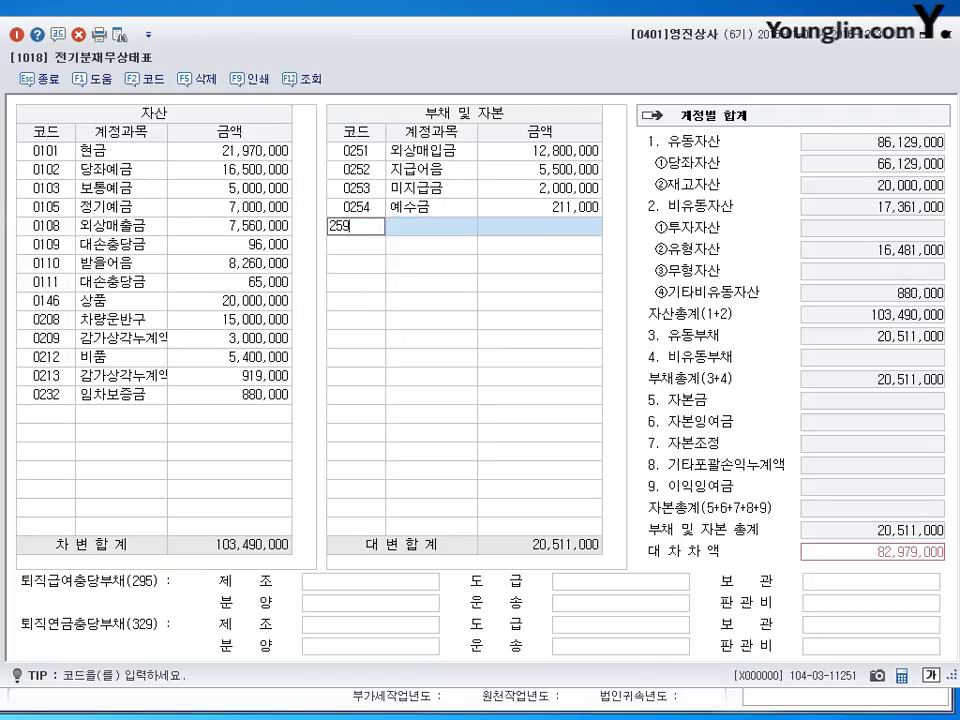
key("Return")
type("1230000")
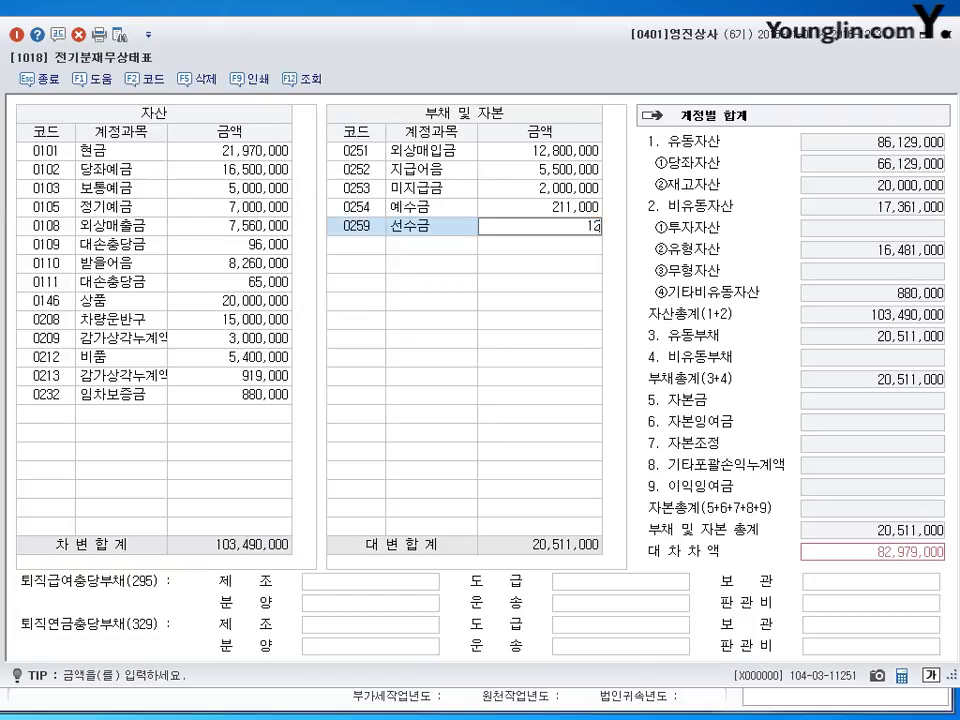
key("Return")
Add 단기차입금 to the liabilities by its code 260, with an amount of 6,000,000.
type("260")
key("Return")
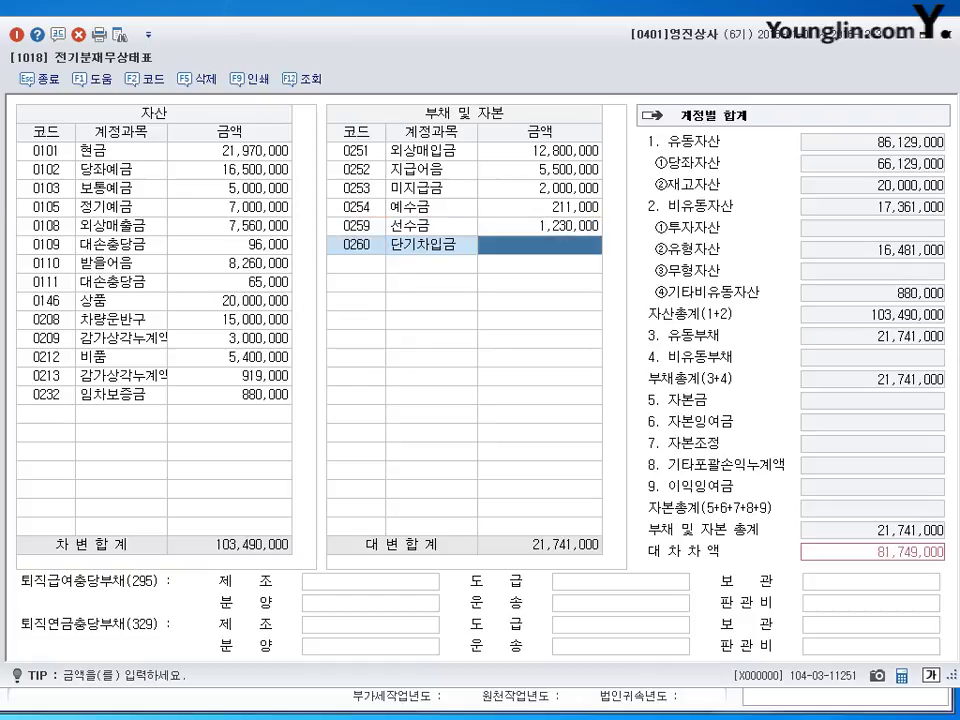
type("6000000")
key("Return")
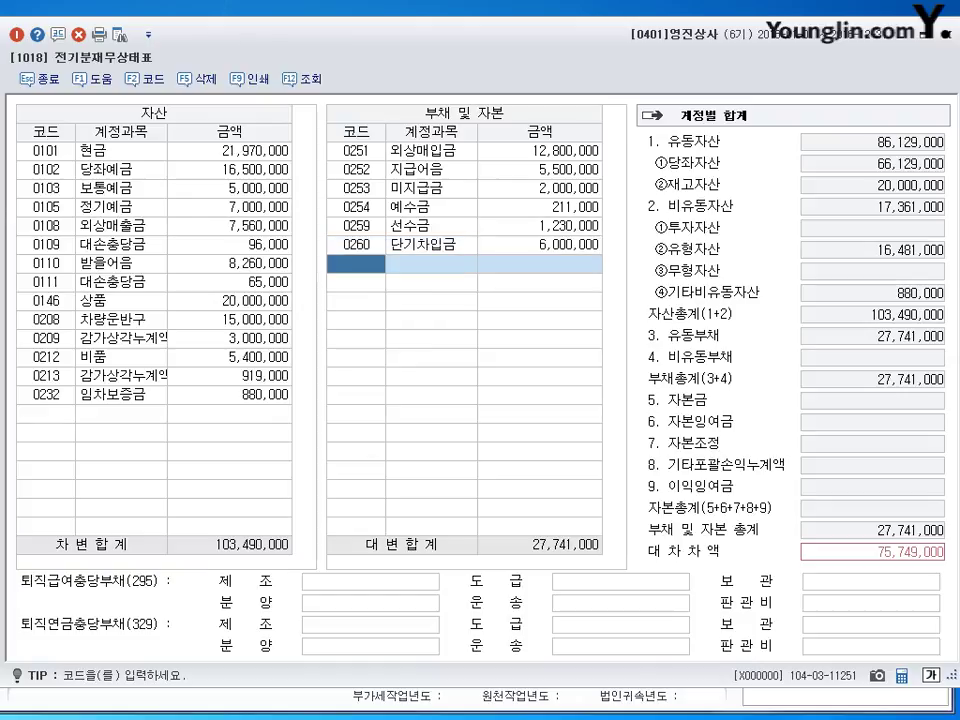
Add 장기차입금 to the liabilities by looking up the account name with 장기, with an amount of 20,000,000.
type("장기")
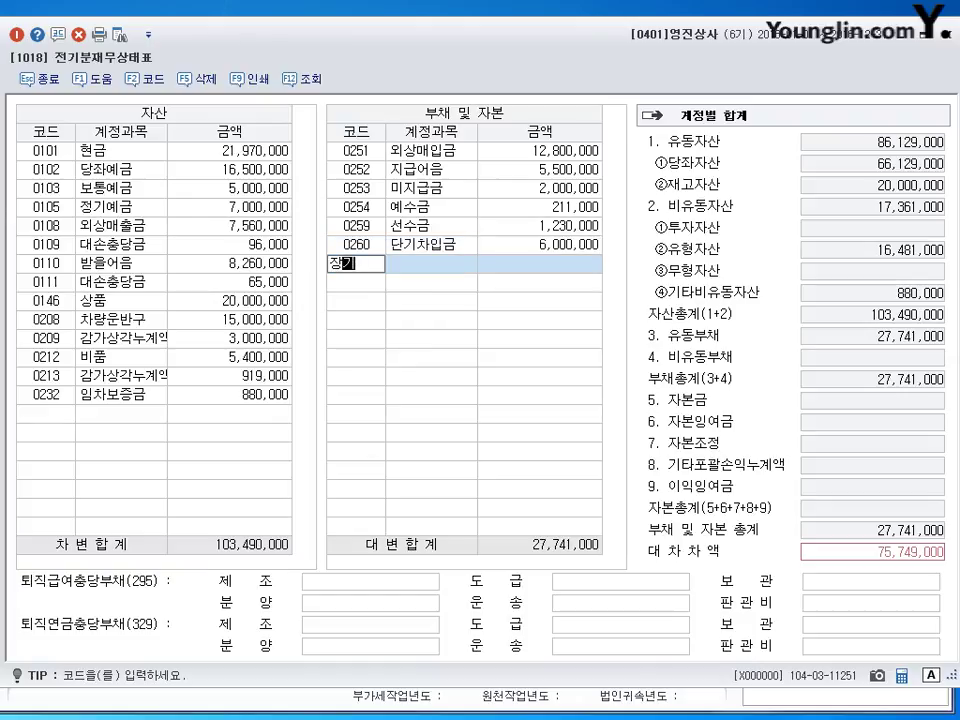
key("Return")
key("Down")
key("Return")
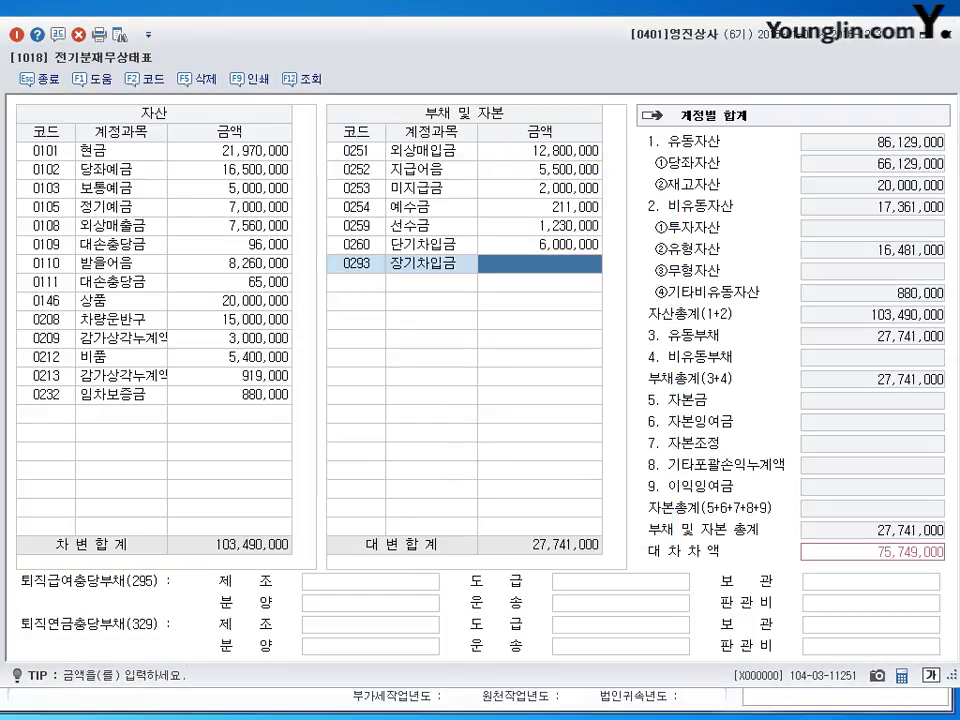
type("20000000")
key("Return")
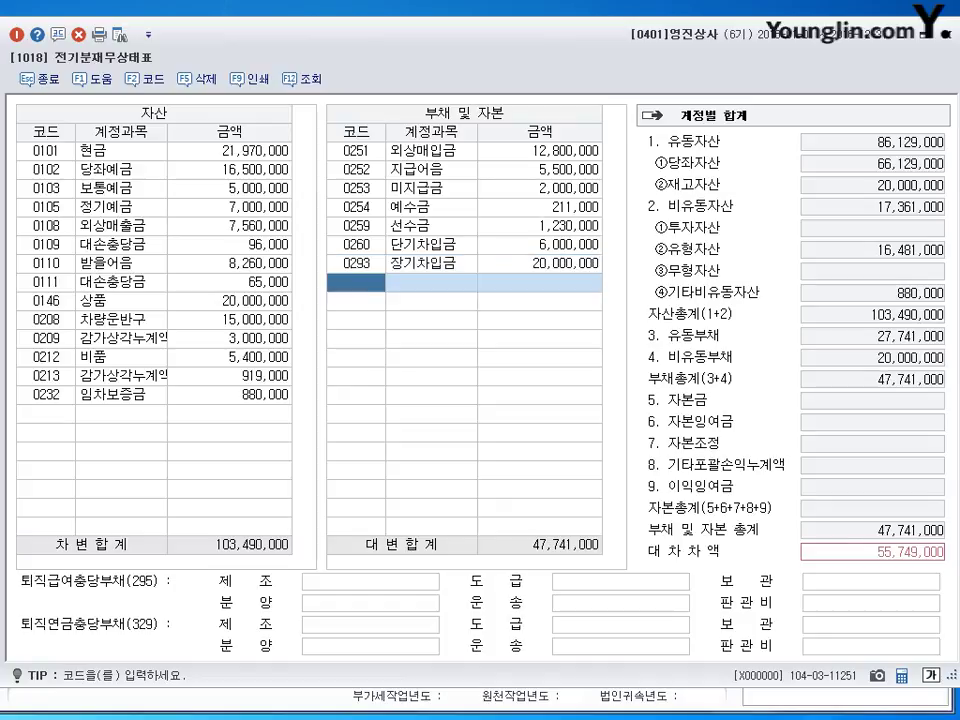
Add 자본금 below the liabilities by its code 331, with an amount of 55,749,000.
type("331")
key("Return")
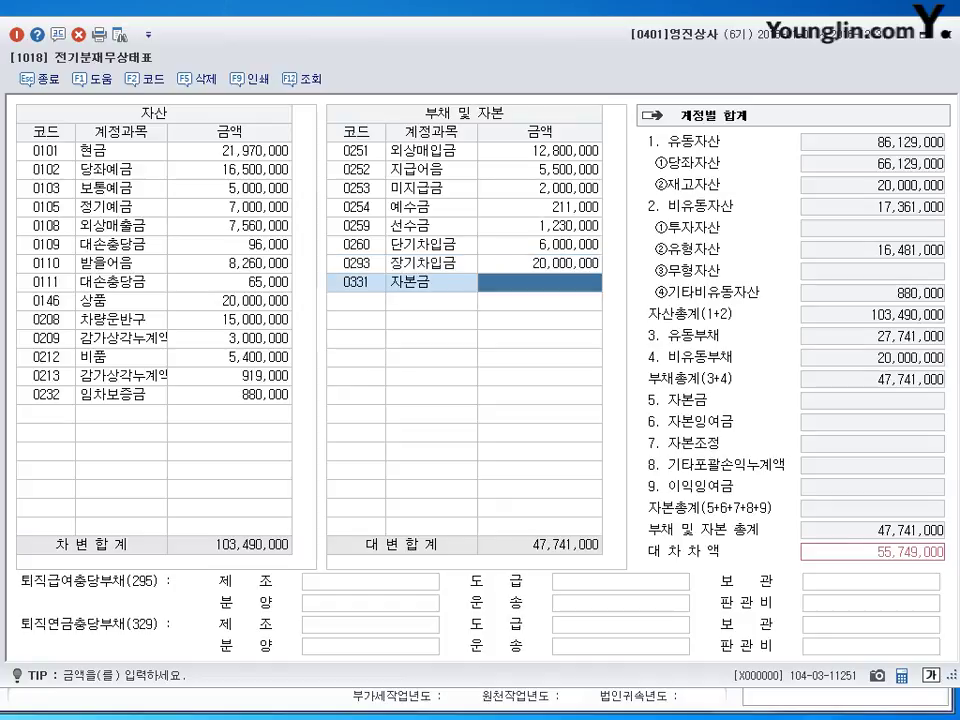
type("55,7")
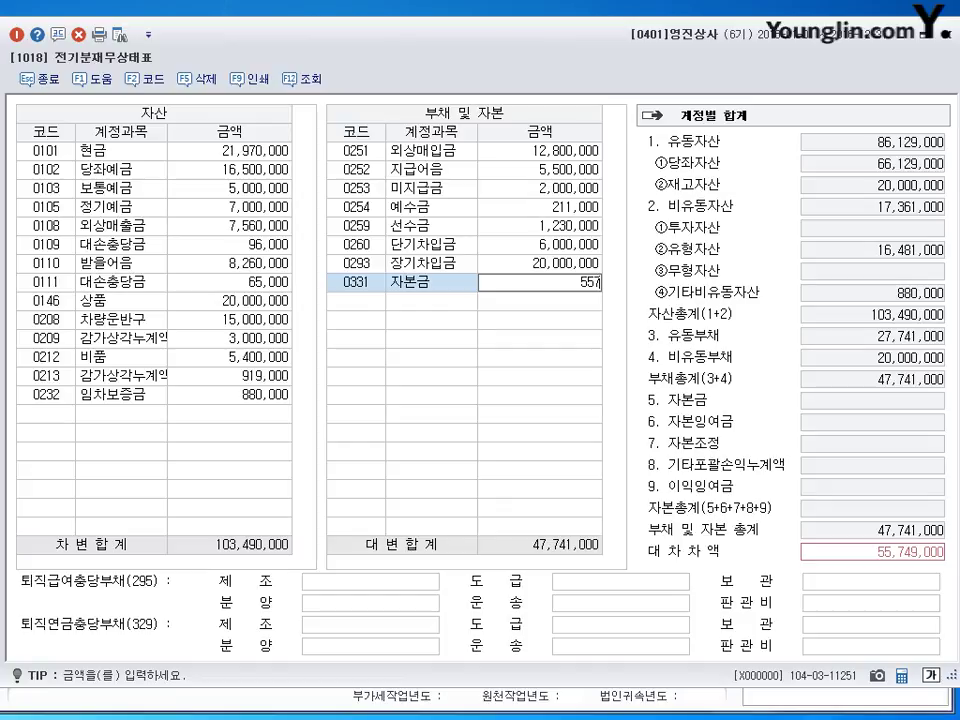
type("49,000")
key("Return")
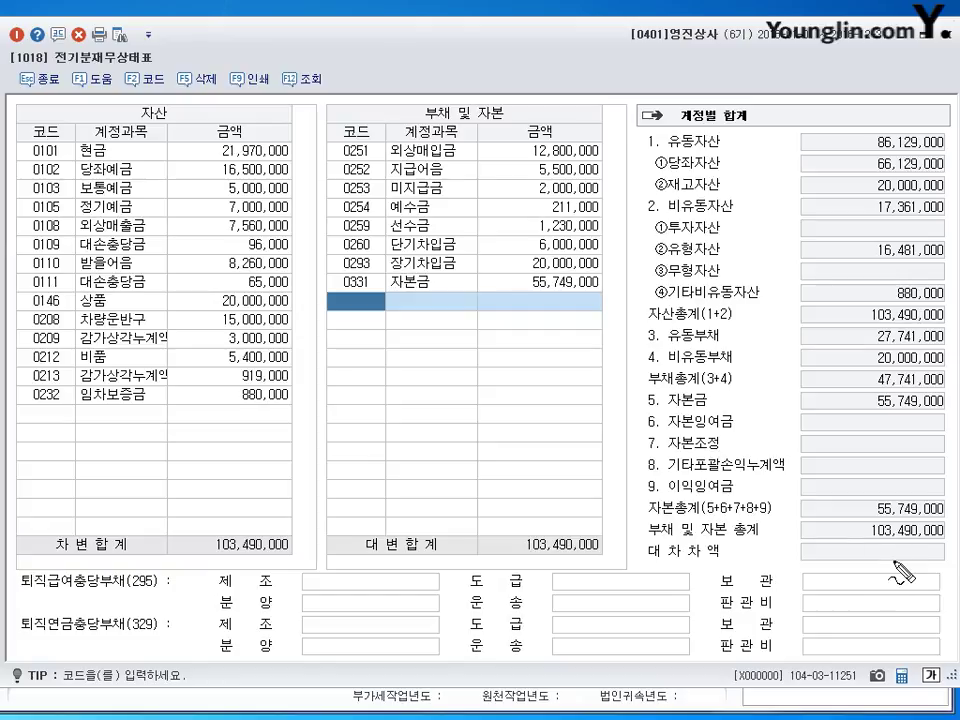
mouse_move(917, 583)
left_mouse_down()
mouse_move(859, 561)
mouse_move(890, 578)
left_mouse_up()
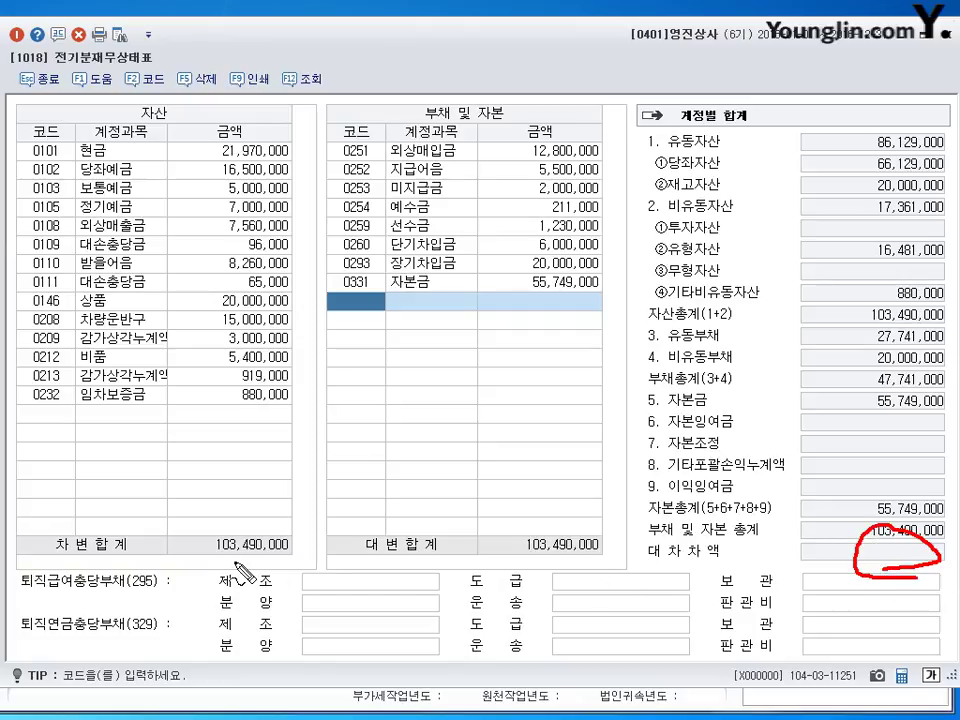
left_click_drag(285, 527, 208, 532)
left_click_drag(520, 558, 512, 520)
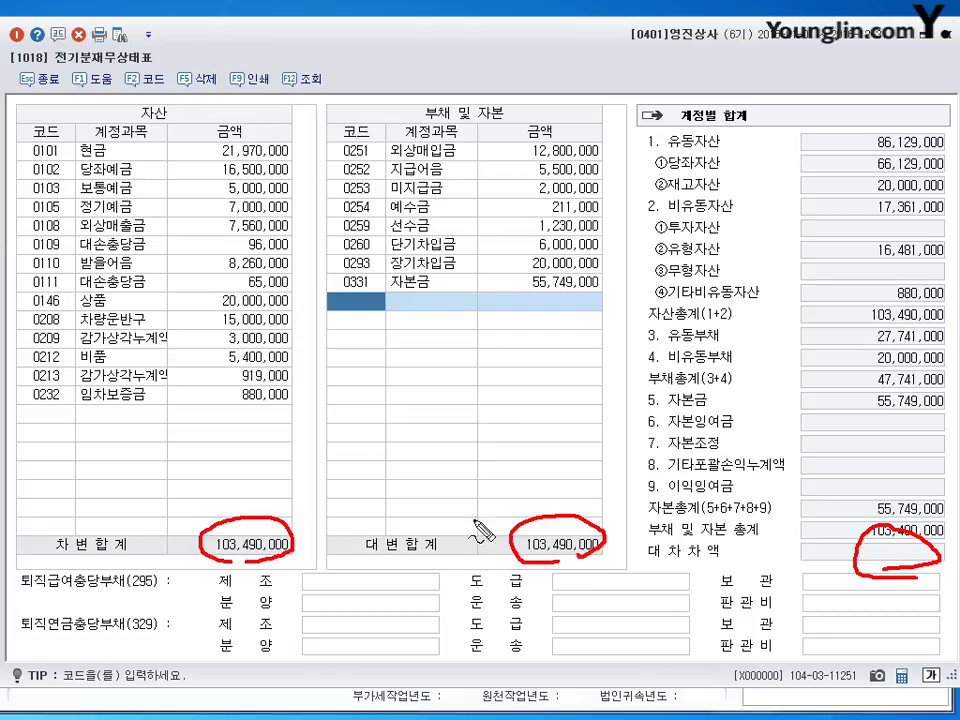
left_click_drag(283, 522, 518, 500)
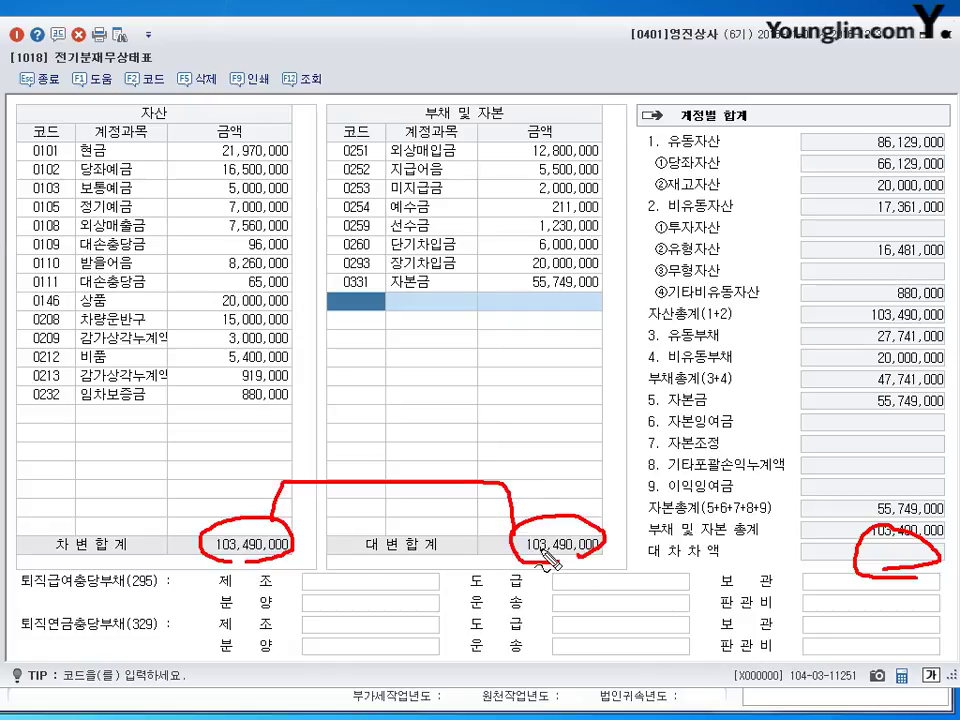
key("Escape")
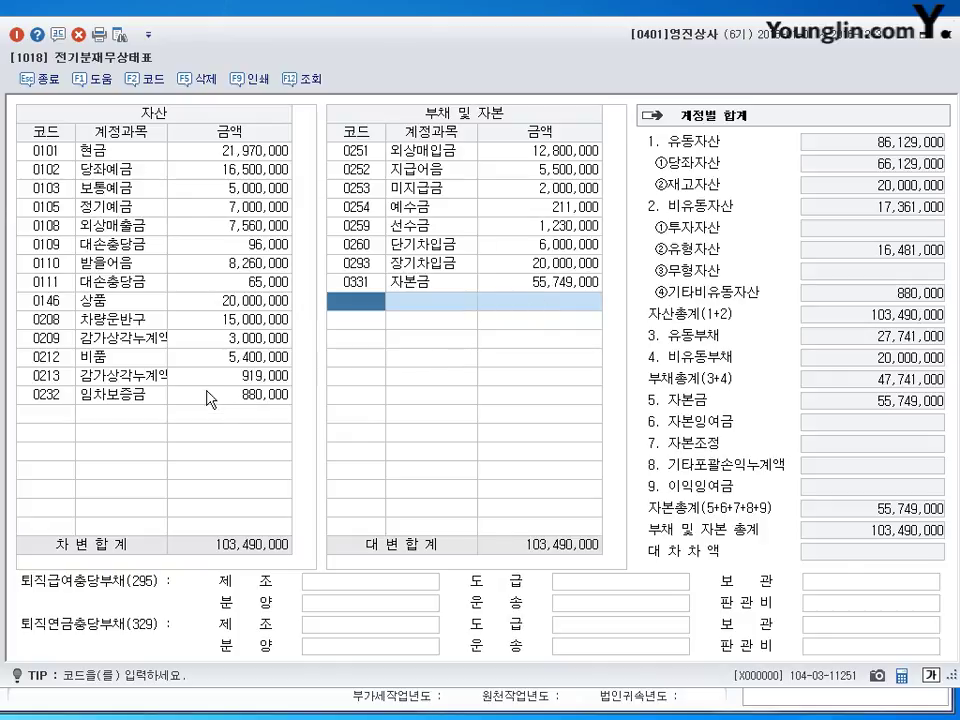
Delete the 대손충당금 row with code 0109 from the assets.
left_click(42, 245)
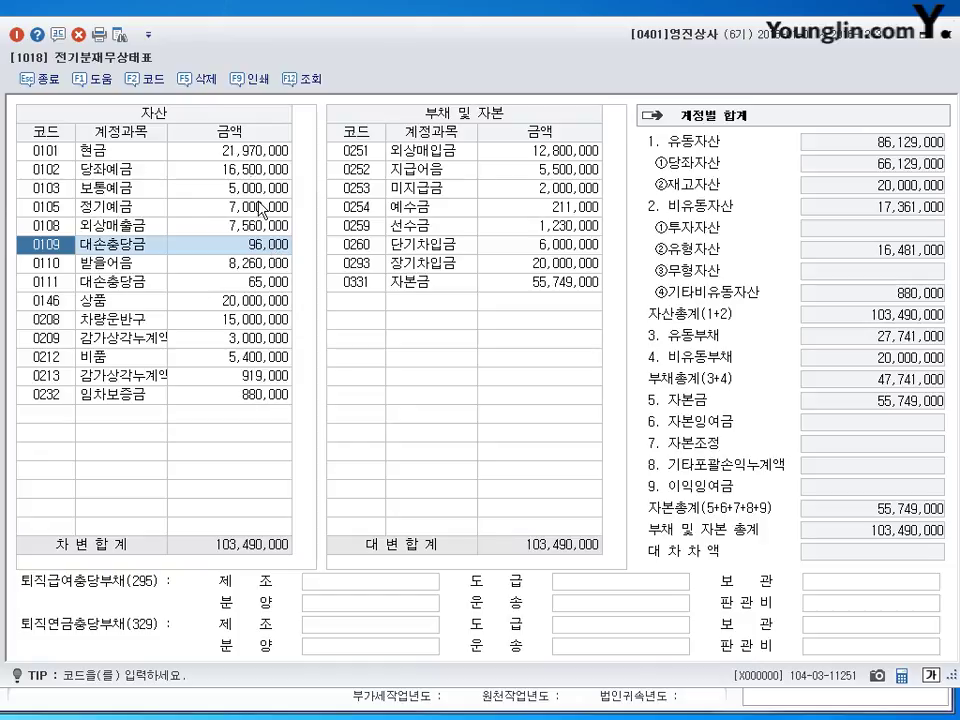
left_click(203, 80)
left_click(446, 443)
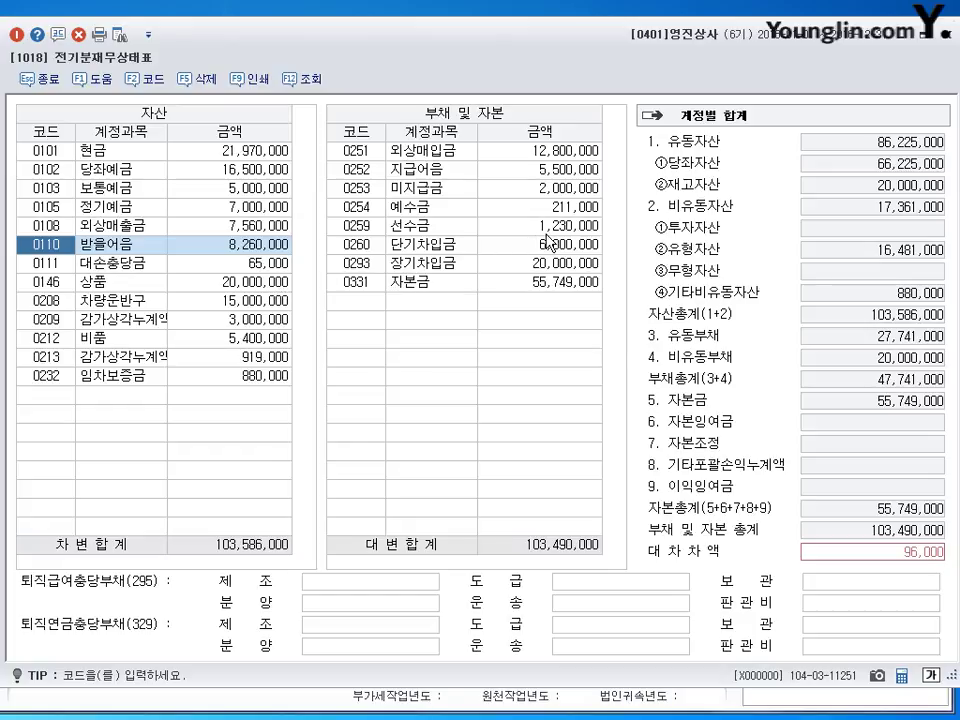
Set the 단기차입금 amount to 600,000.
left_click(542, 247)
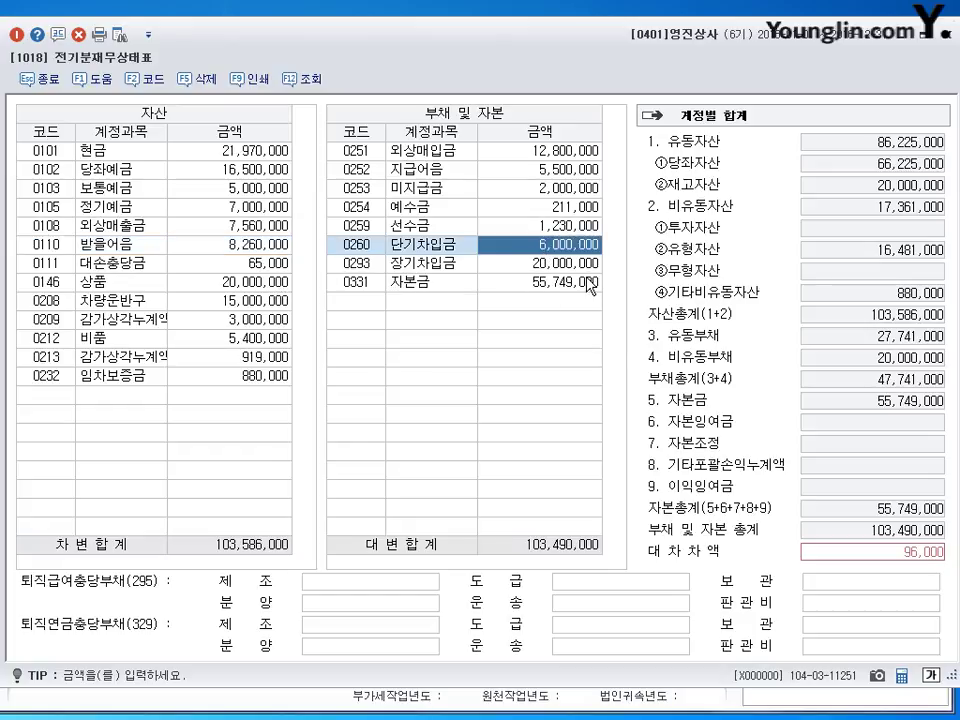
type("600000")
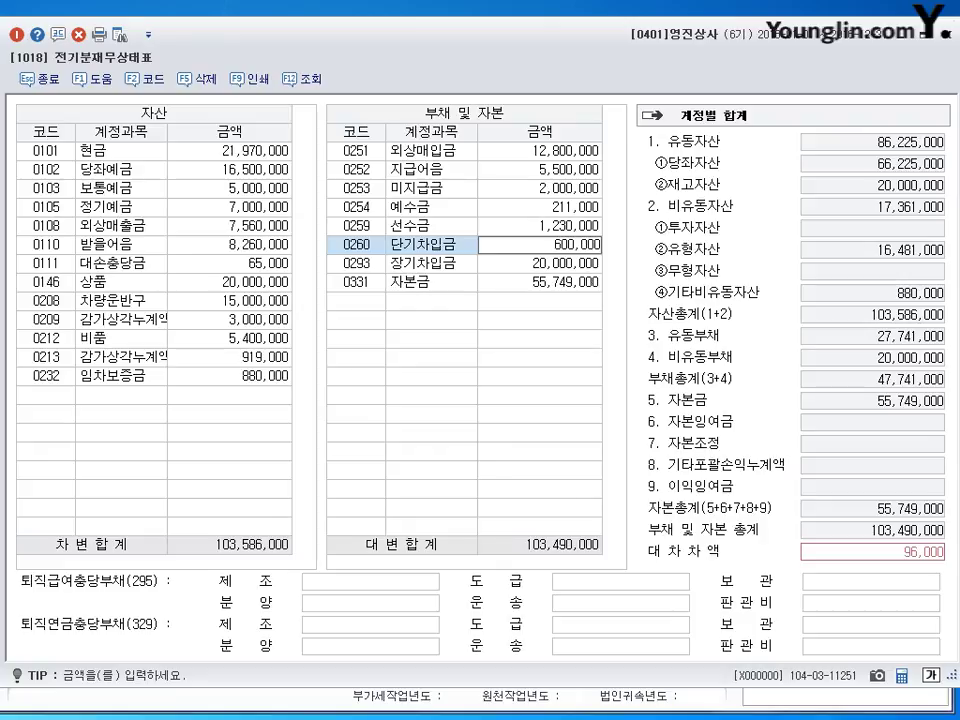
key("Return")
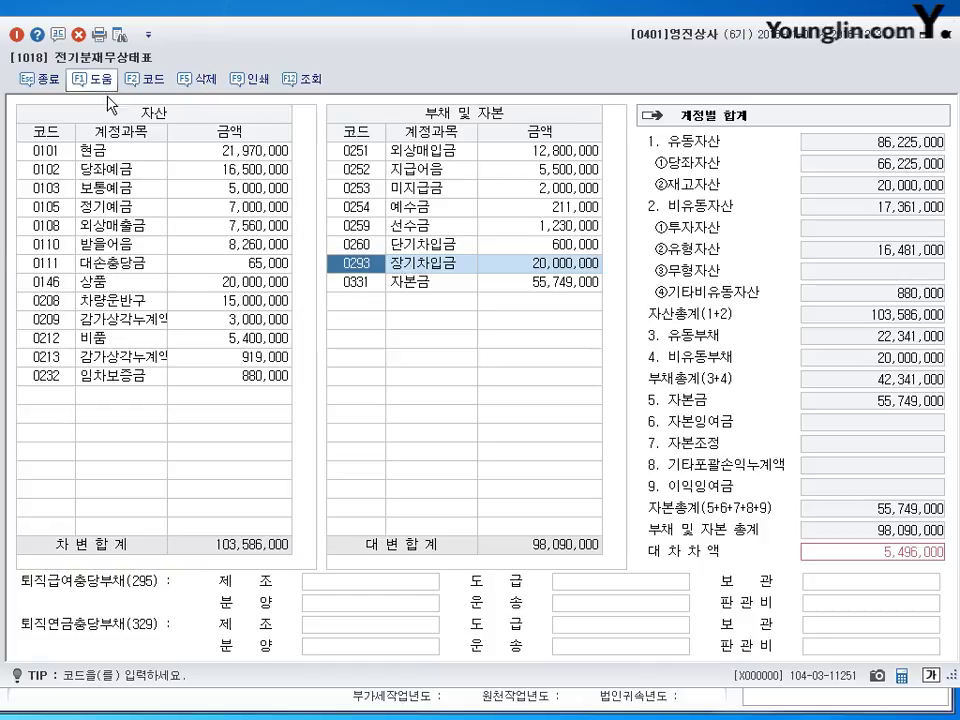
Review the asset accounts and their amounts row by row, from 현금 through 받을어음.
left_click(237, 155)
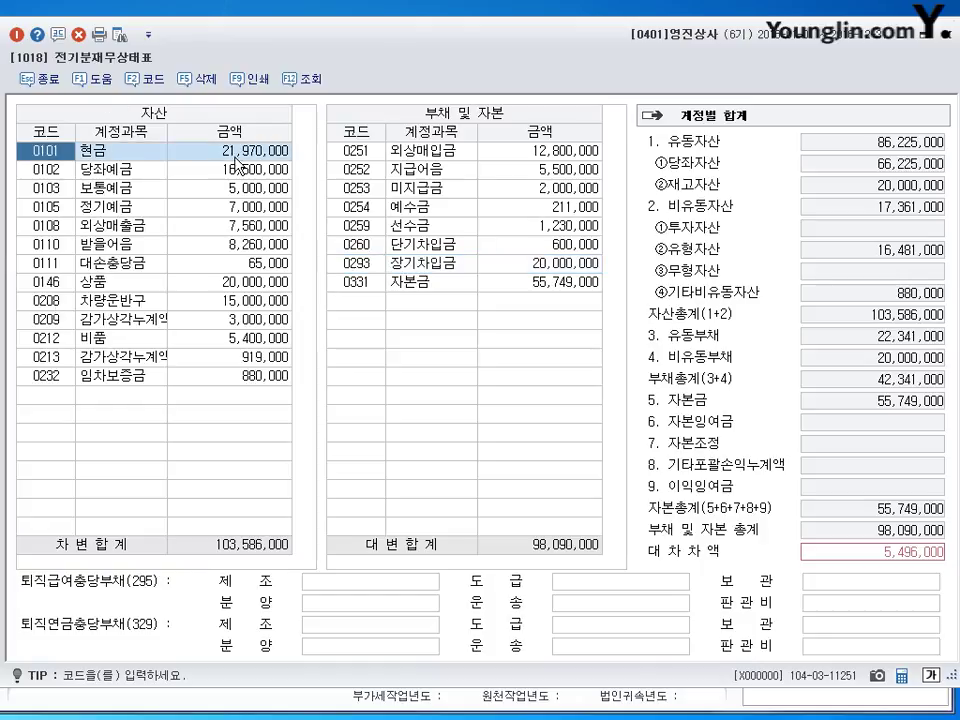
left_click(105, 168)
key("Return")
key("Return")
key("Return")
key("Return")
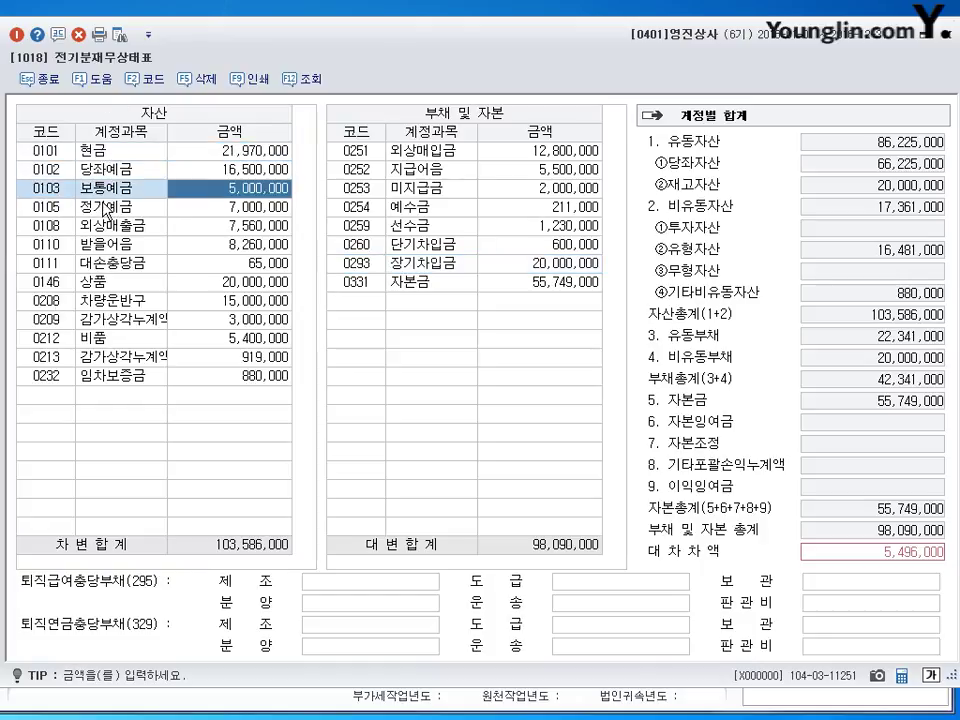
key("Return")
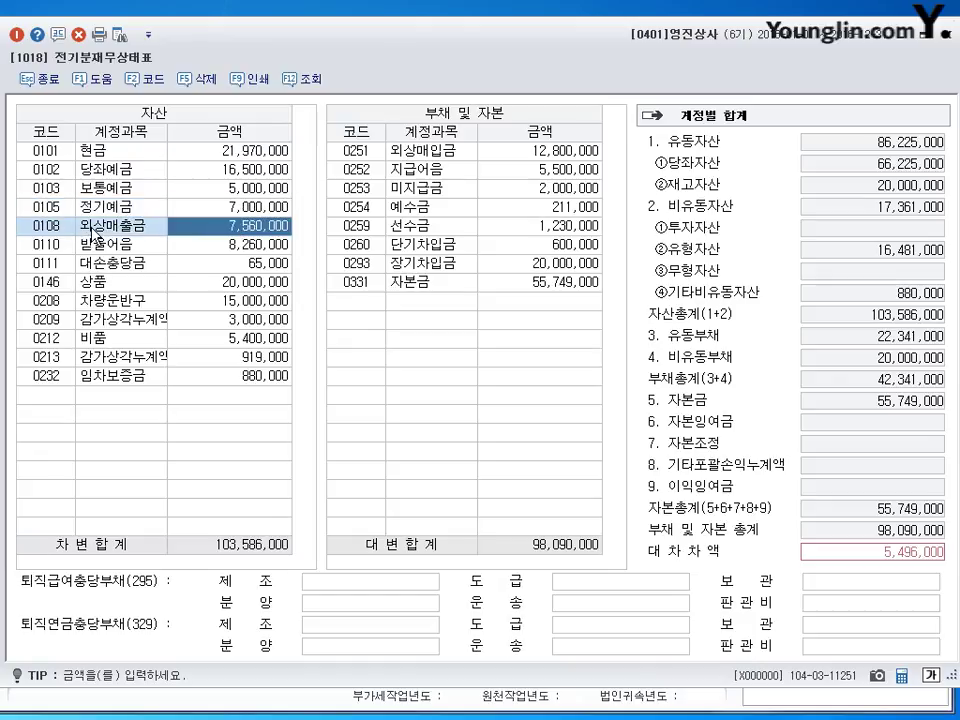
key("Return")
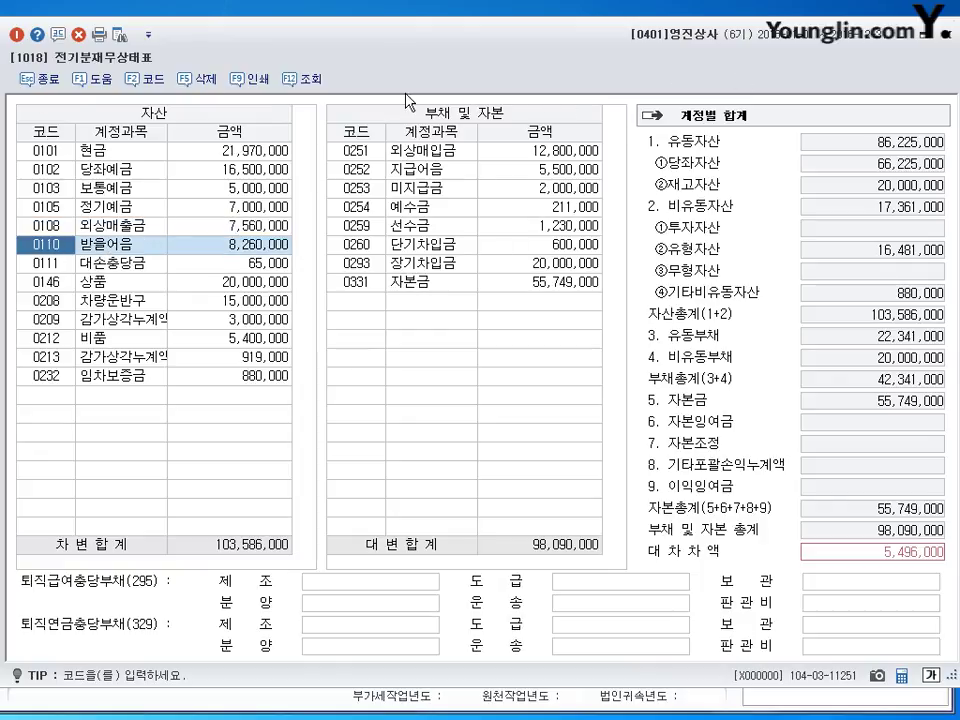
Add the 대손충당금 account for 외상매출금 (code 109) in the first empty asset row, with an amount of 96,000.
left_click(40, 395)
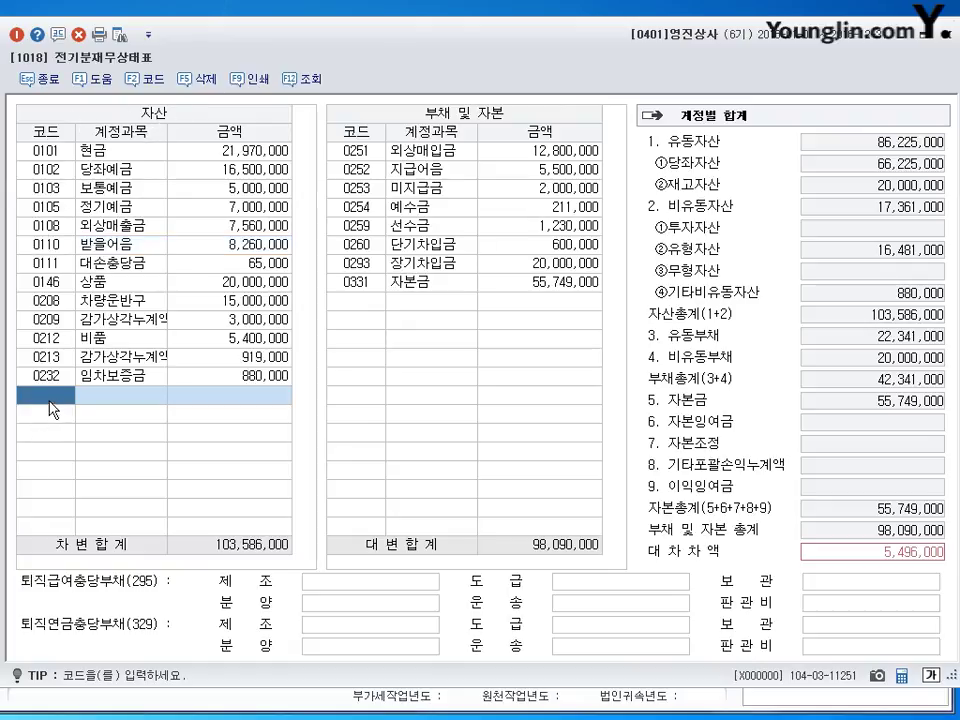
type("109")
key("Return")
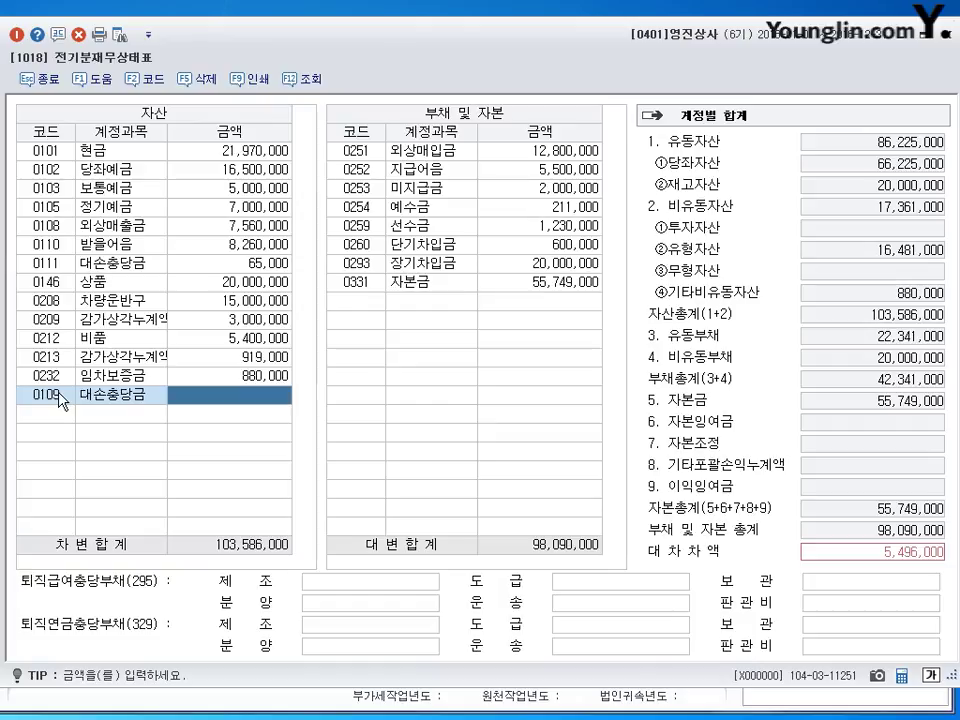
type("대손")
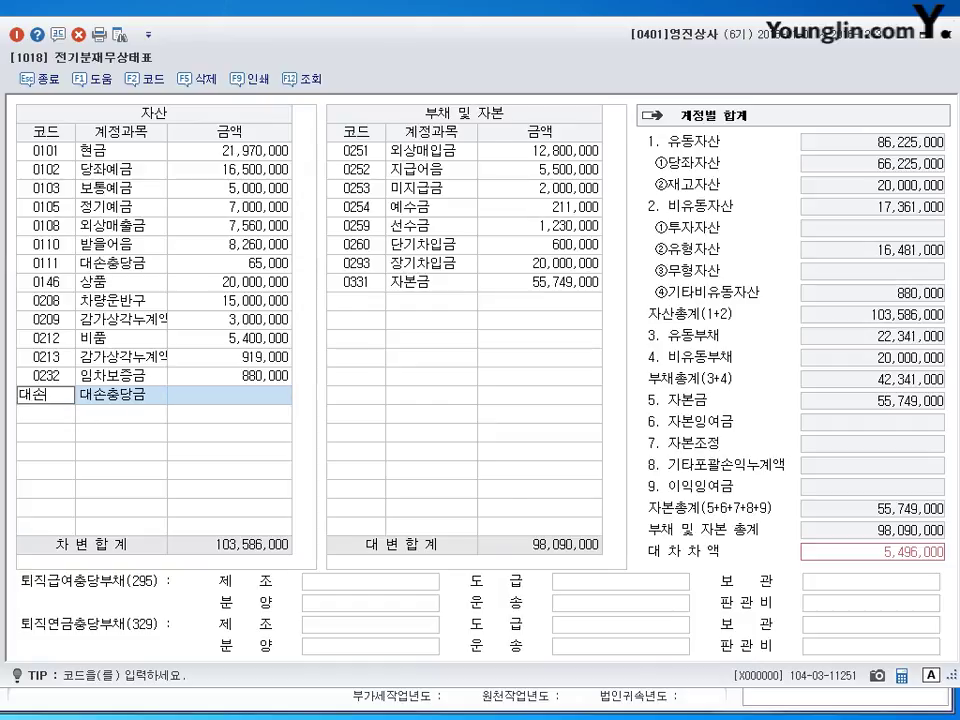
key("Return")
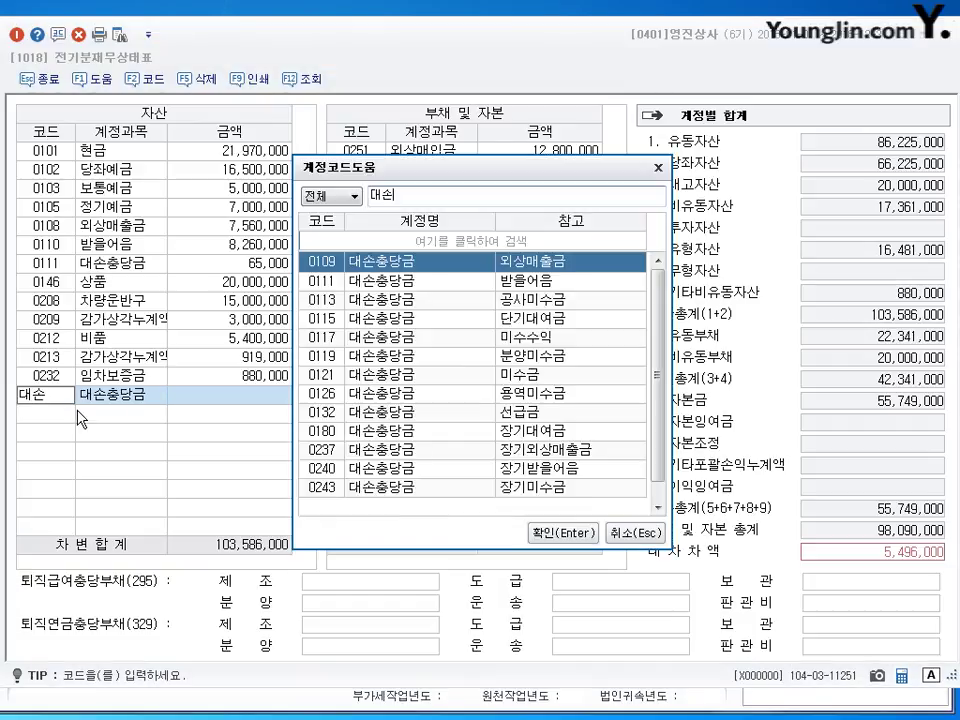
key("Return")
left_click(213, 397)
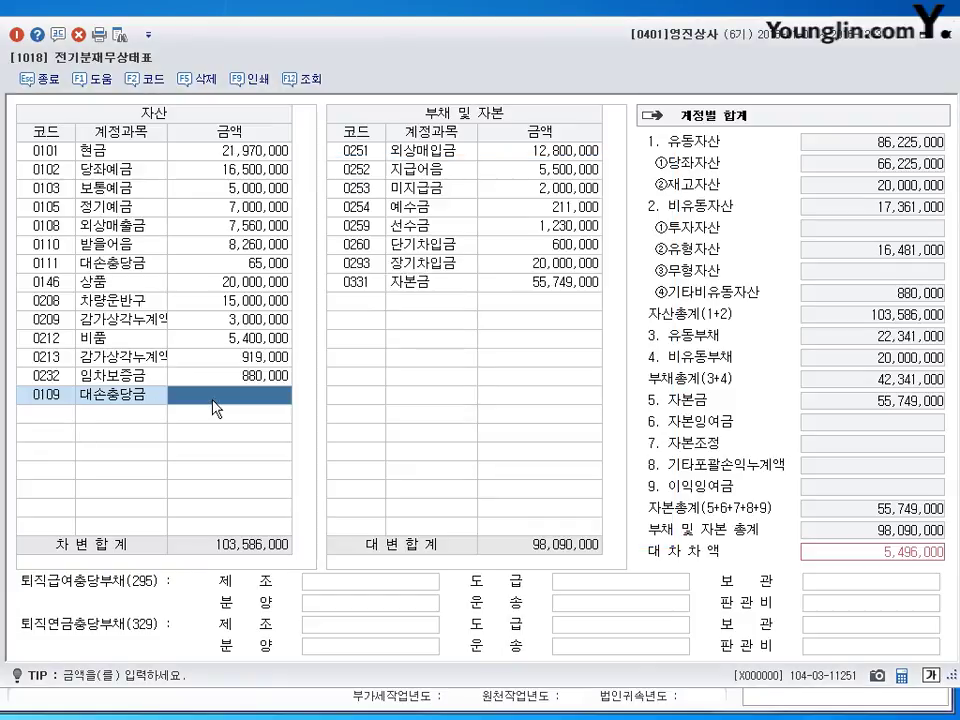
type("96")
key("plus")
key("Return")
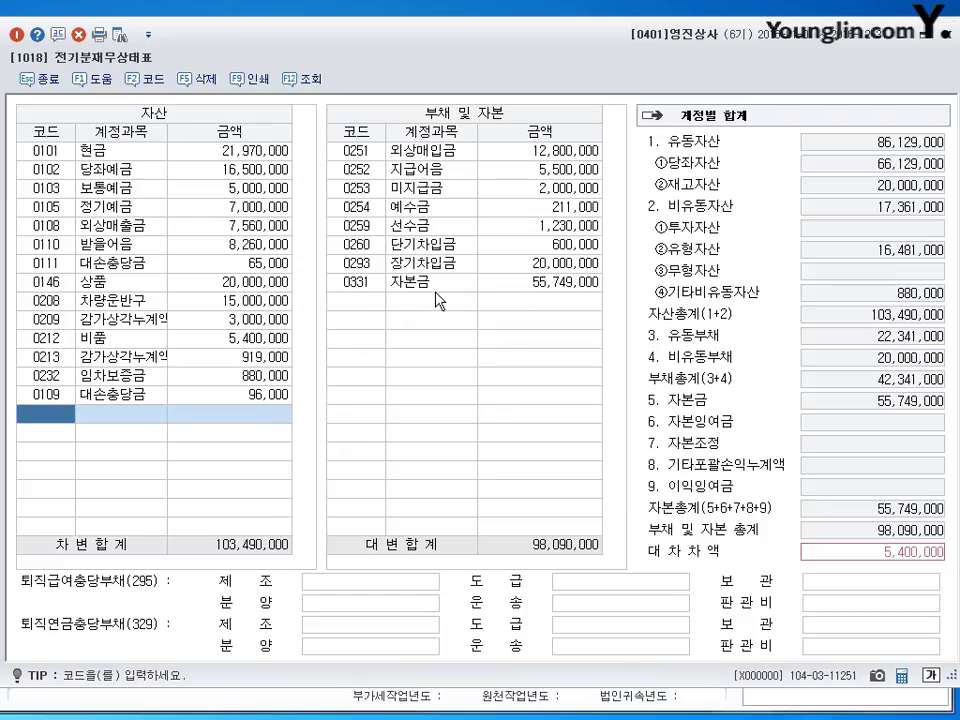
Set the 단기차입금 amount to 6,000,000.
left_click(536, 245)
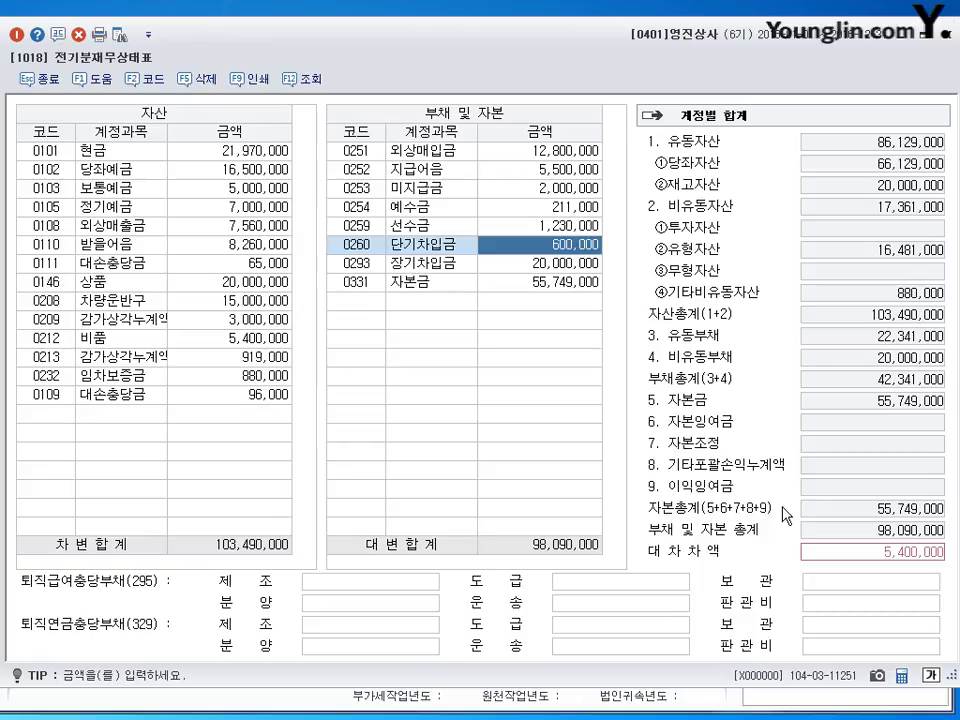
type("6000000")
key("Return")
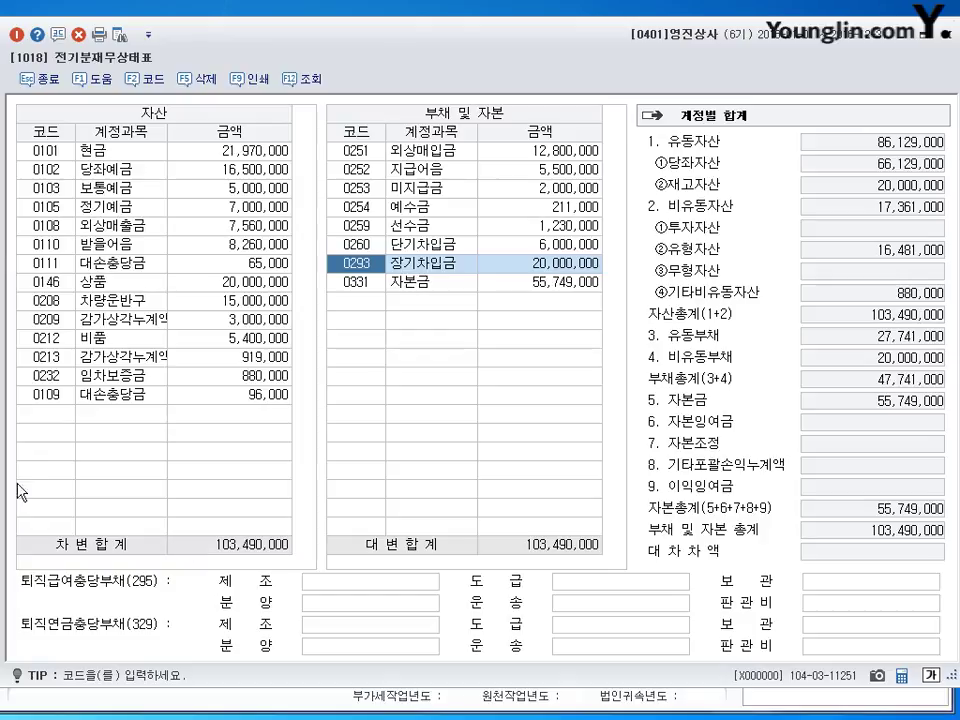
Query the balance sheet again to put the asset accounts in code order, and select the 대손충당금 row with code 0109.
left_click(55, 399)
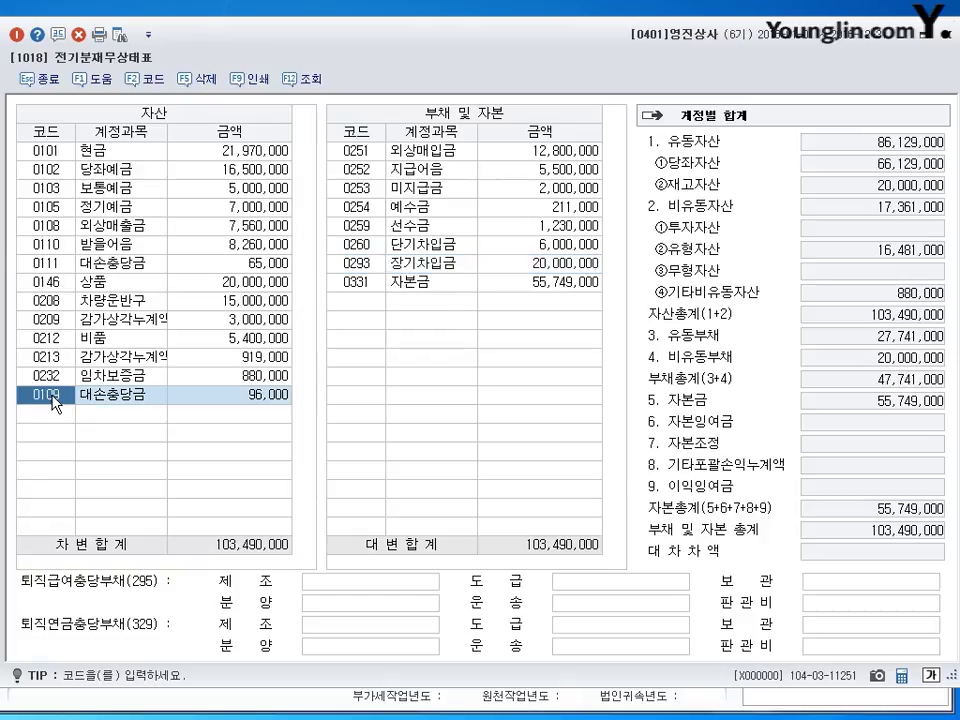
left_click(46, 228)
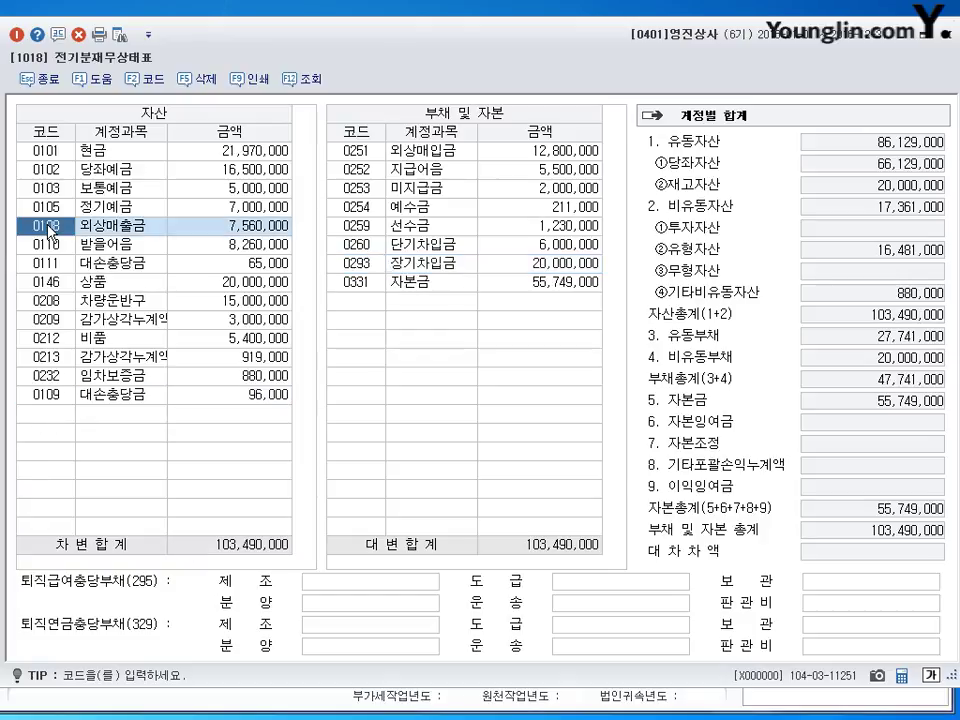
left_click(46, 397)
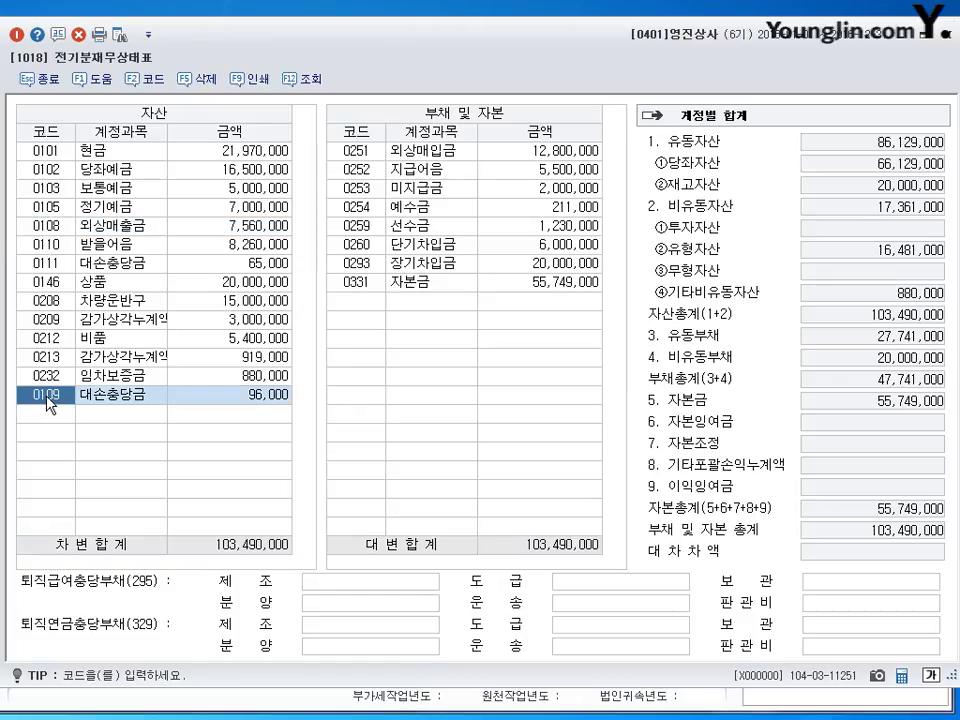
left_click(302, 88)
left_click(315, 85)
left_click(158, 246)
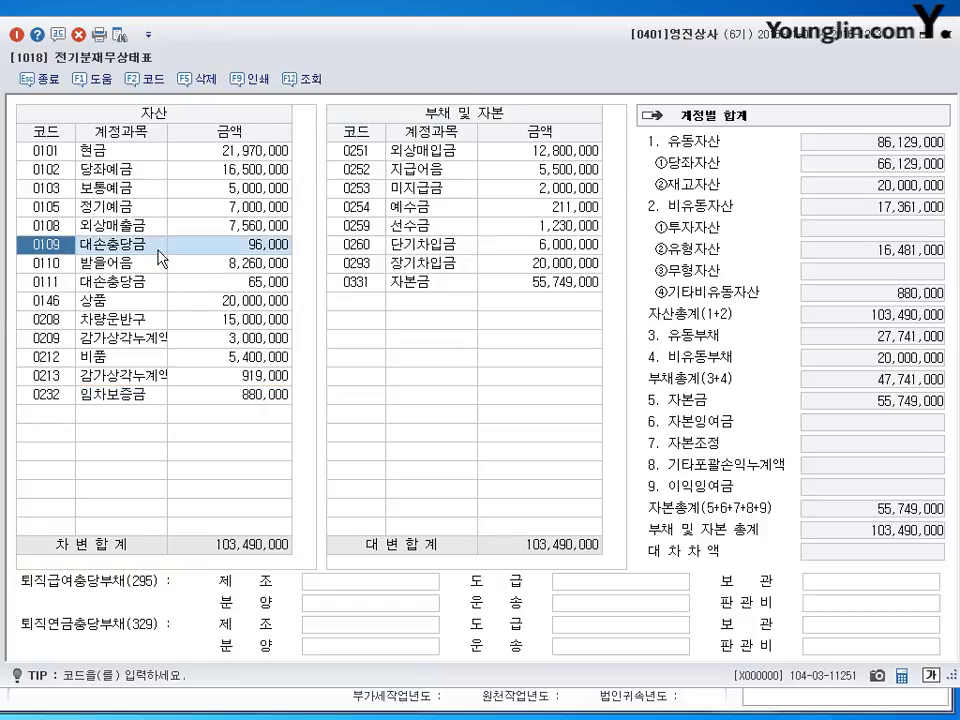